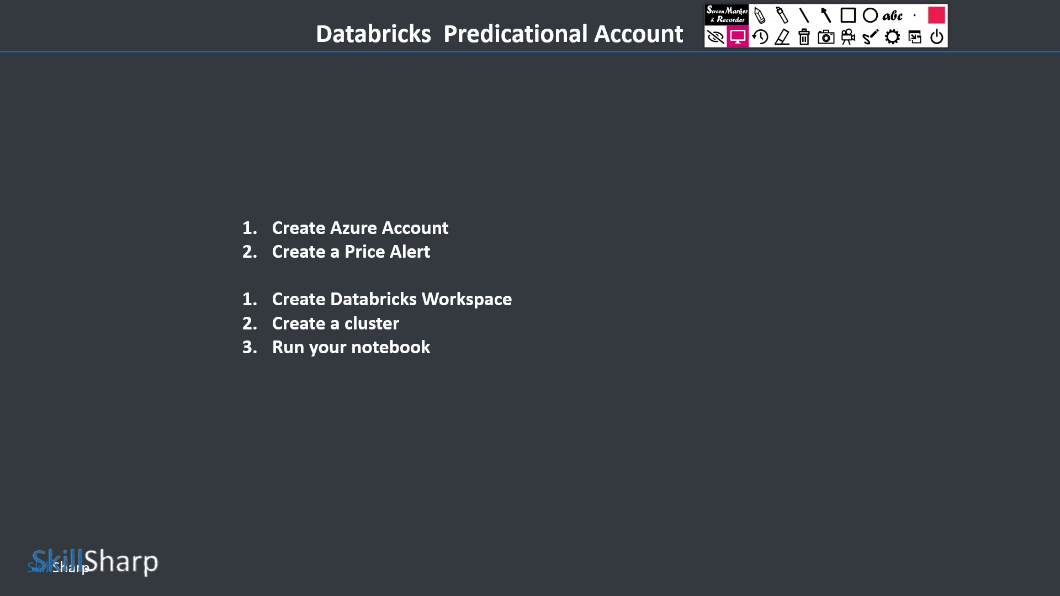
Step: Exit the slideshow, switch to Google Chrome with the first listed profile and open a new Incognito window
{"action": "key", "text": "Escape"}
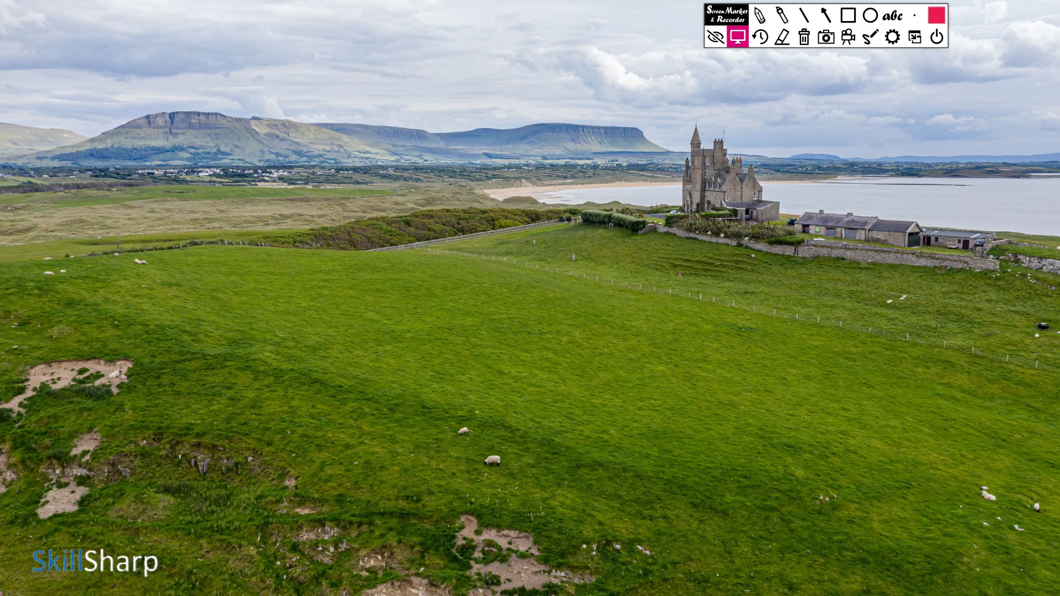
{"action": "key", "text": "super"}
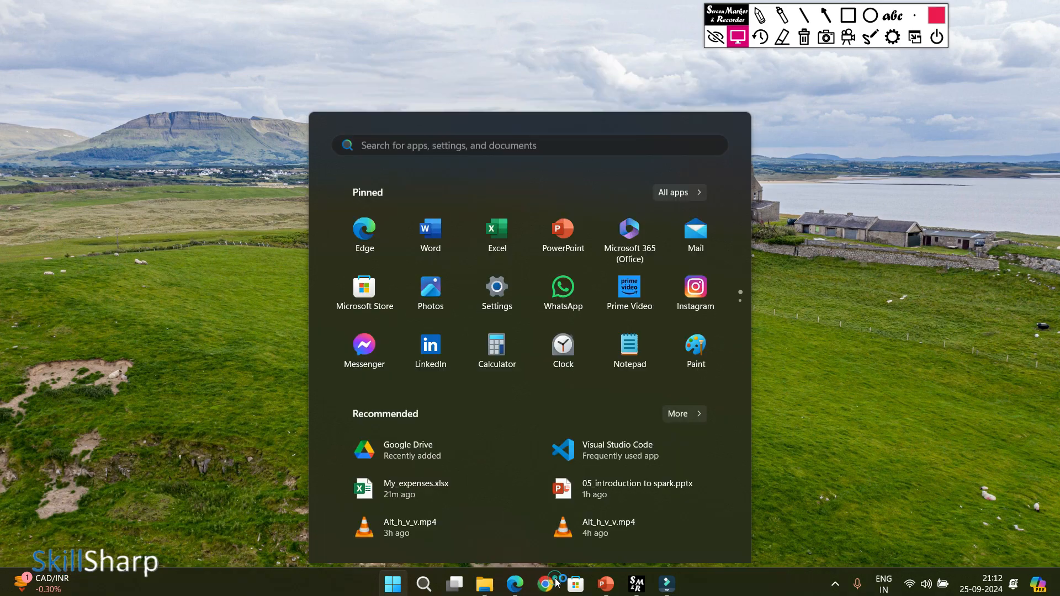
{"action": "left_click", "coordinate": [555, 582]}
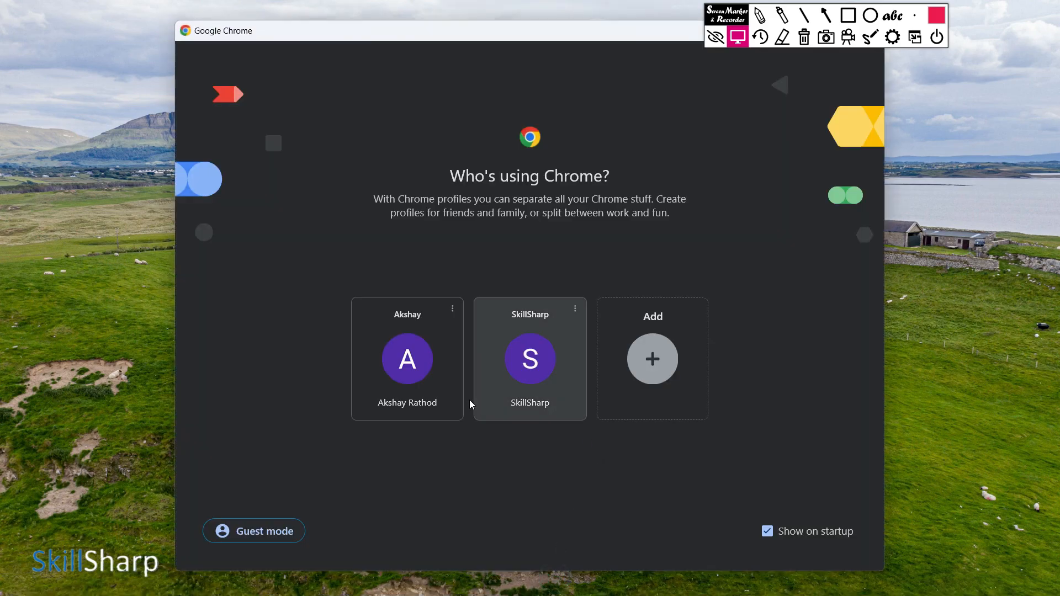
{"action": "left_click", "coordinate": [426, 396]}
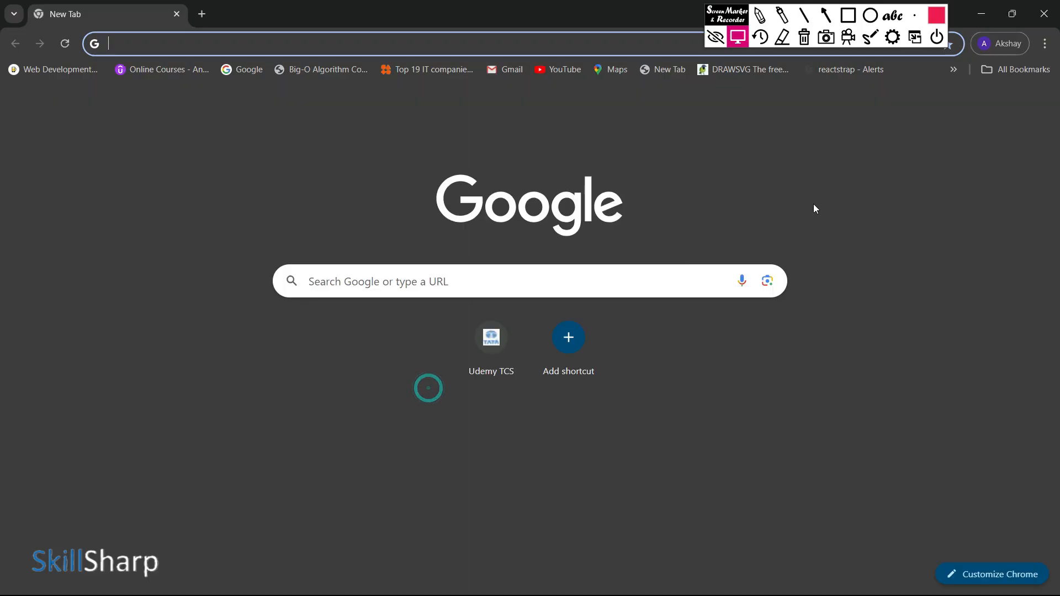
{"action": "left_click", "coordinate": [1047, 43]}
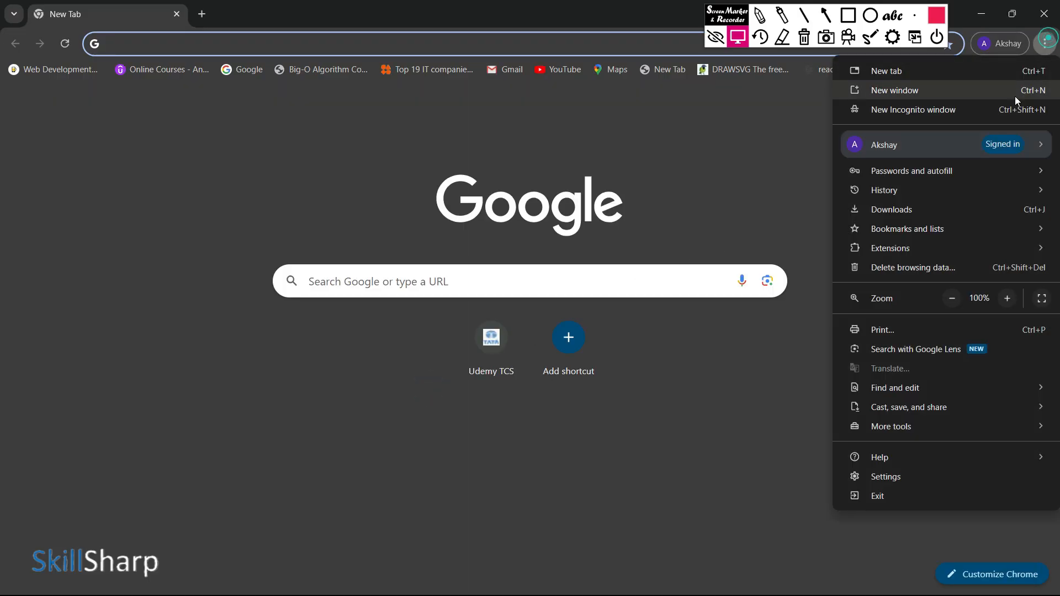
{"action": "left_click", "coordinate": [960, 115]}
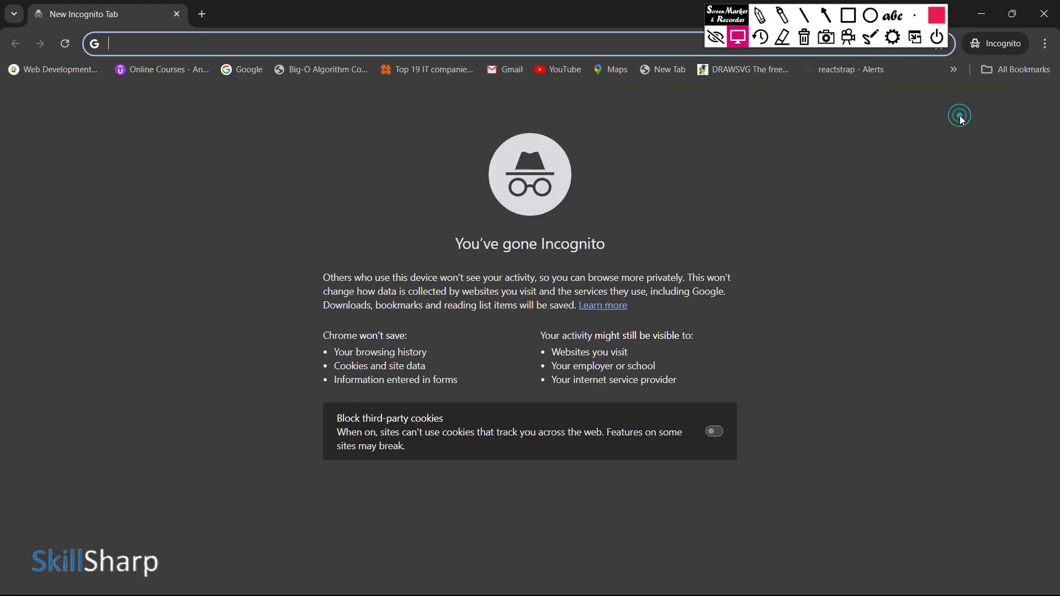
Step: Search Google for "azure" and open the sponsored Microsoft Azure free account result
{"action": "left_click", "coordinate": [255, 71]}
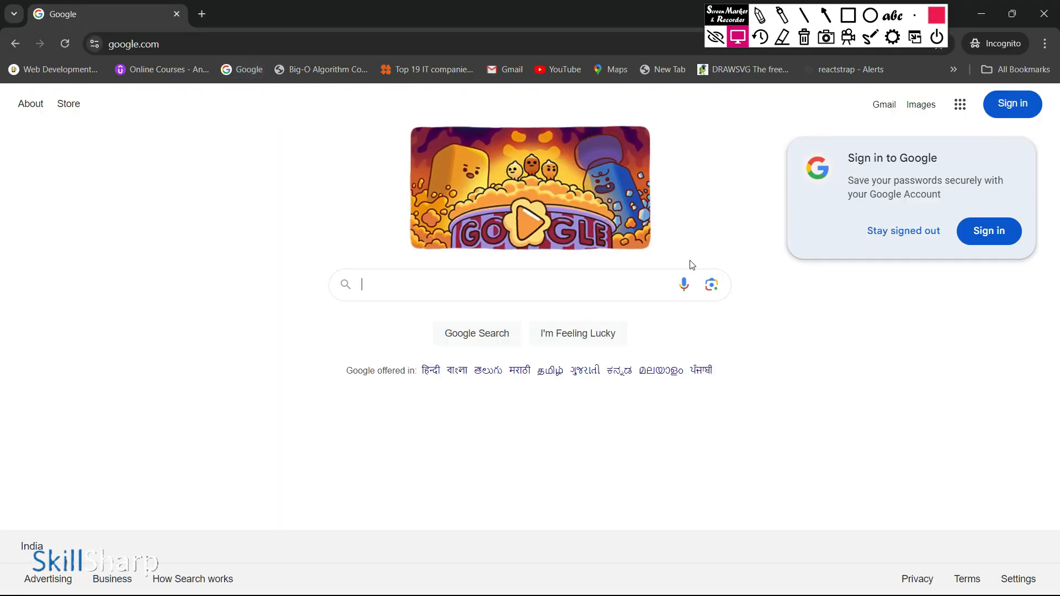
{"action": "left_click", "coordinate": [450, 294]}
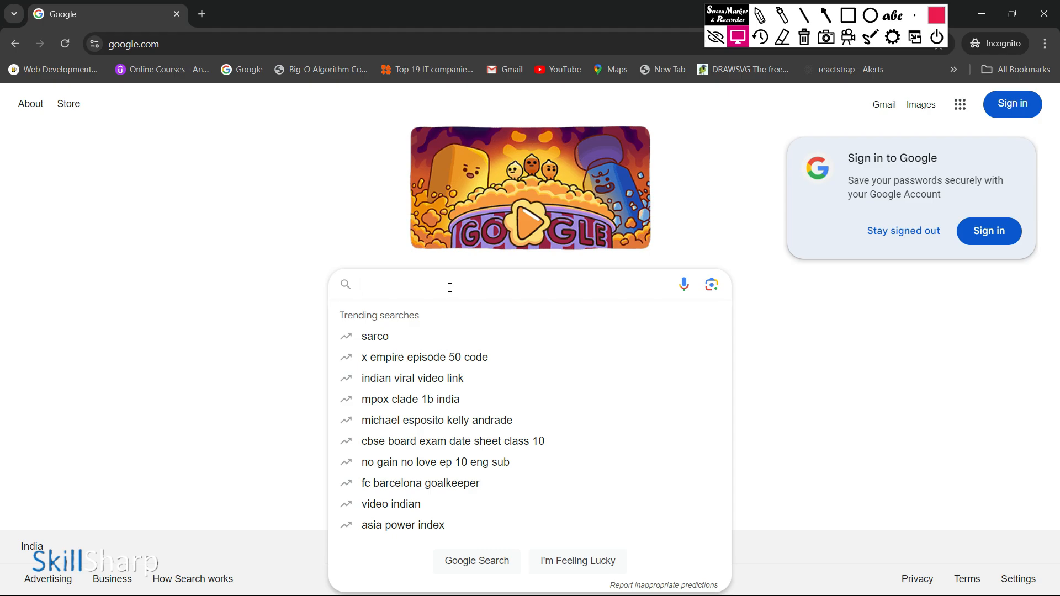
{"action": "type", "text": "azue"}
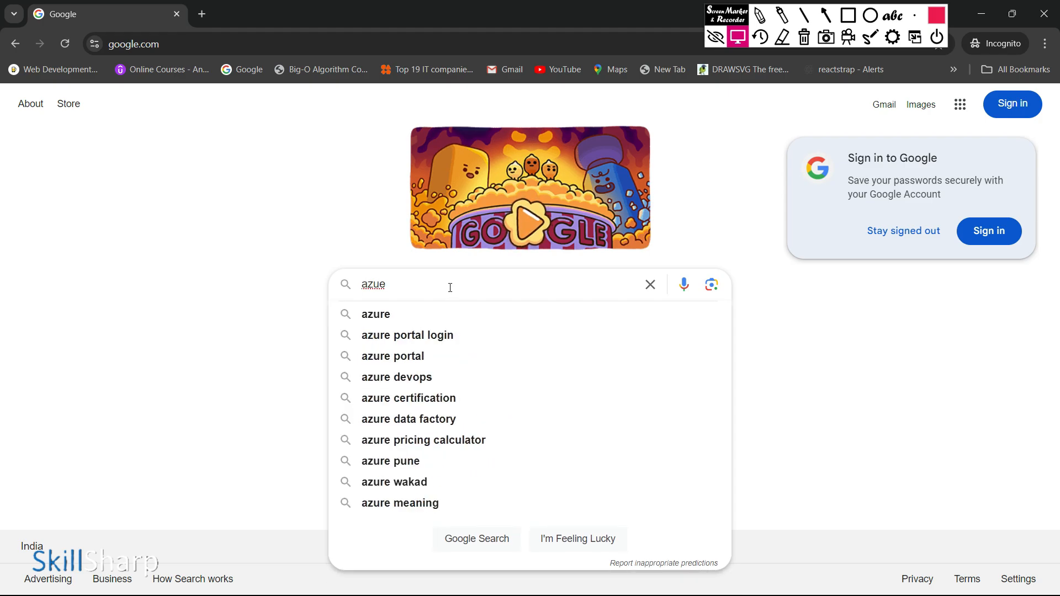
{"action": "key", "text": "BackSpace"}
{"action": "type", "text": "re"}
{"action": "key", "text": "Return"}
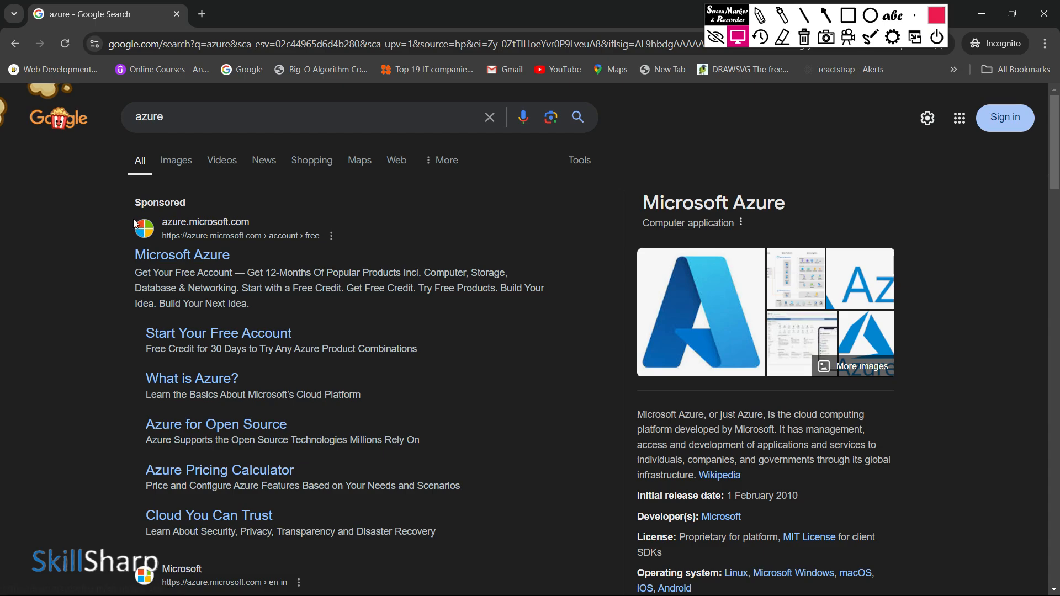
{"action": "left_click", "coordinate": [178, 258]}
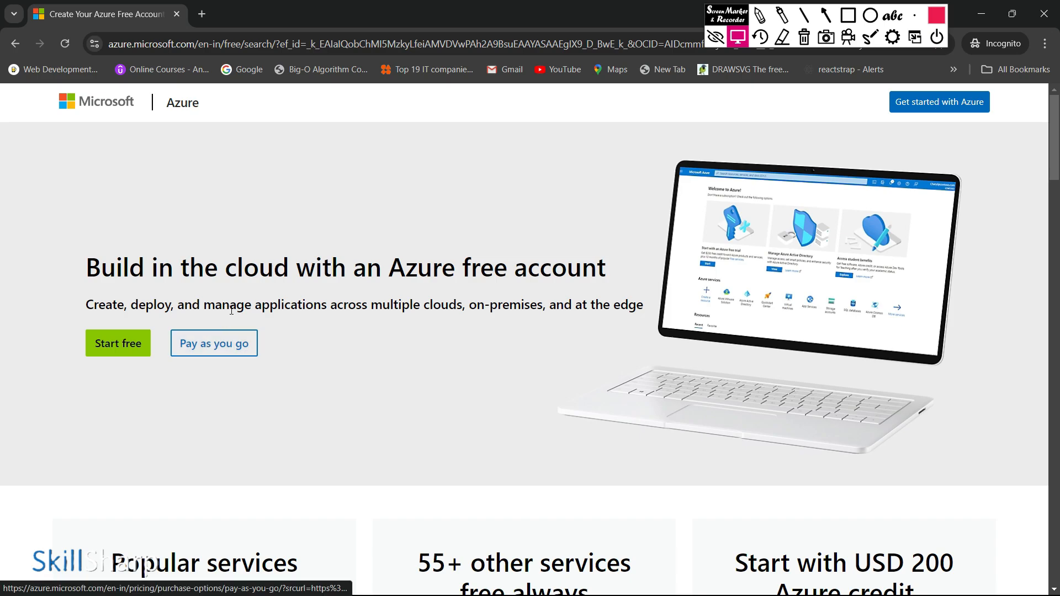
Step: Outline the 12-month free services, 55+ always-free services and USD 200 credit offers with red rectangles using the screen marker
{"action": "scroll", "coordinate": [327, 252], "scroll_direction": "down", "scroll_amount": 3}
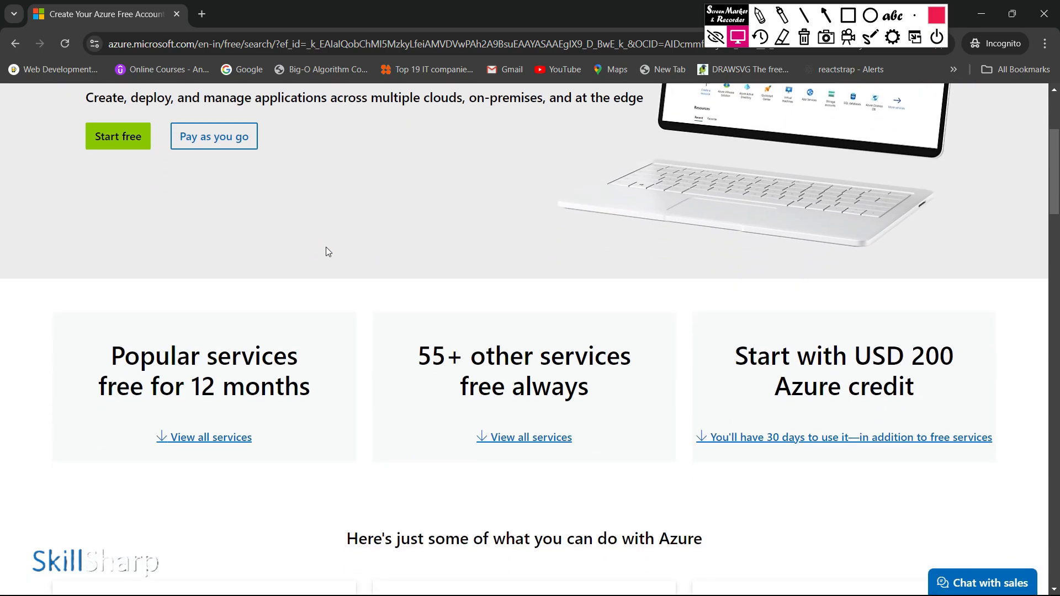
{"action": "scroll", "coordinate": [326, 247], "scroll_direction": "up", "scroll_amount": 3}
{"action": "scroll", "coordinate": [326, 247], "scroll_direction": "down", "scroll_amount": 3}
{"action": "key", "text": "ctrl+shift+r"}
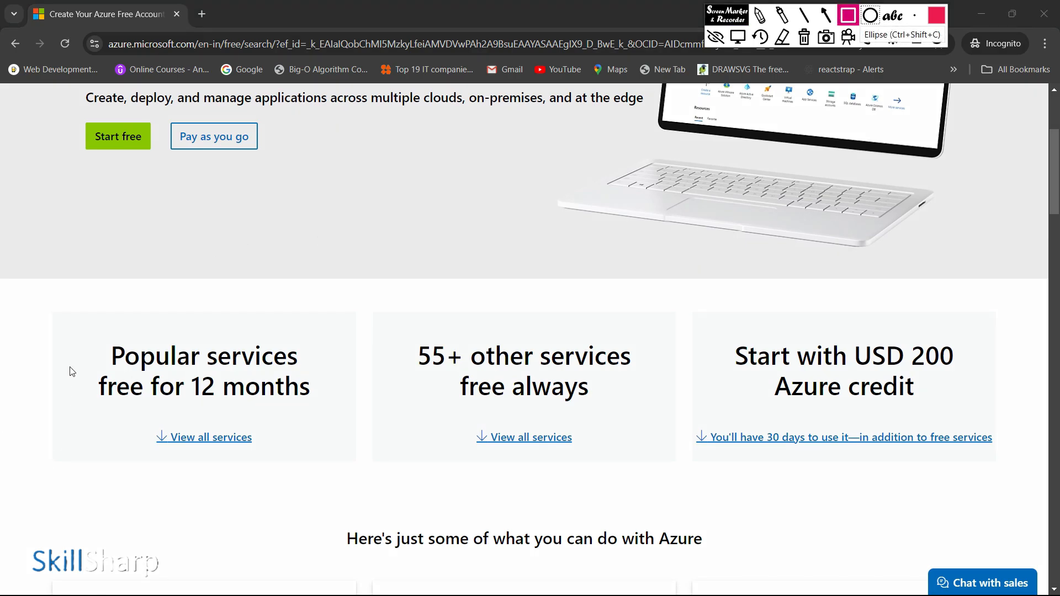
{"action": "mouse_move", "coordinate": [55, 297]}
{"action": "left_mouse_down"}
{"action": "mouse_move", "coordinate": [95, 469]}
{"action": "mouse_move", "coordinate": [320, 504]}
{"action": "mouse_move", "coordinate": [342, 495]}
{"action": "left_mouse_up"}
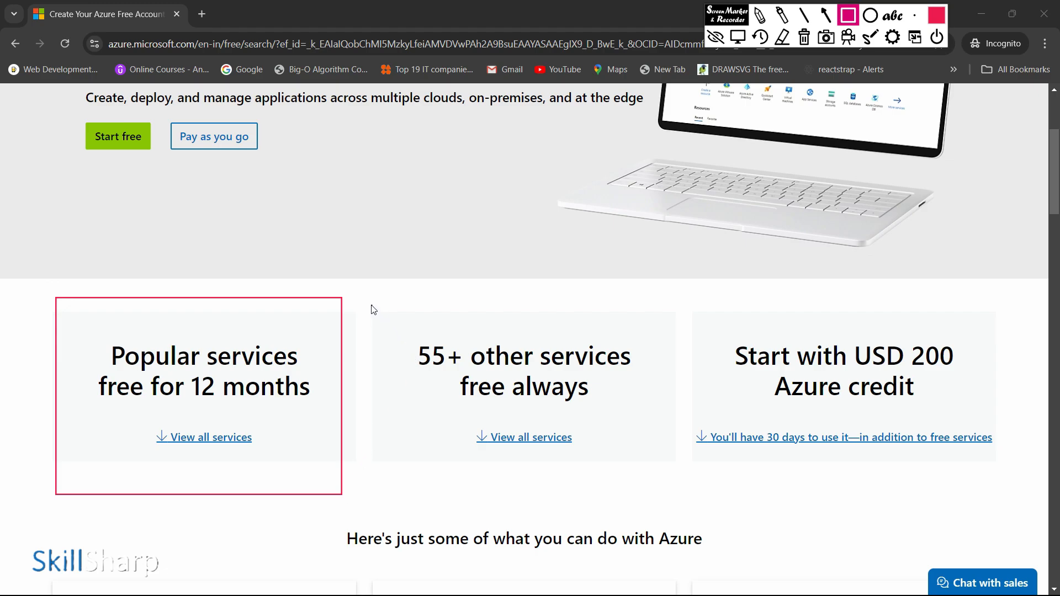
{"action": "mouse_move", "coordinate": [371, 305]}
{"action": "left_mouse_down"}
{"action": "mouse_move", "coordinate": [422, 431]}
{"action": "mouse_move", "coordinate": [636, 486]}
{"action": "mouse_move", "coordinate": [670, 476]}
{"action": "left_mouse_up"}
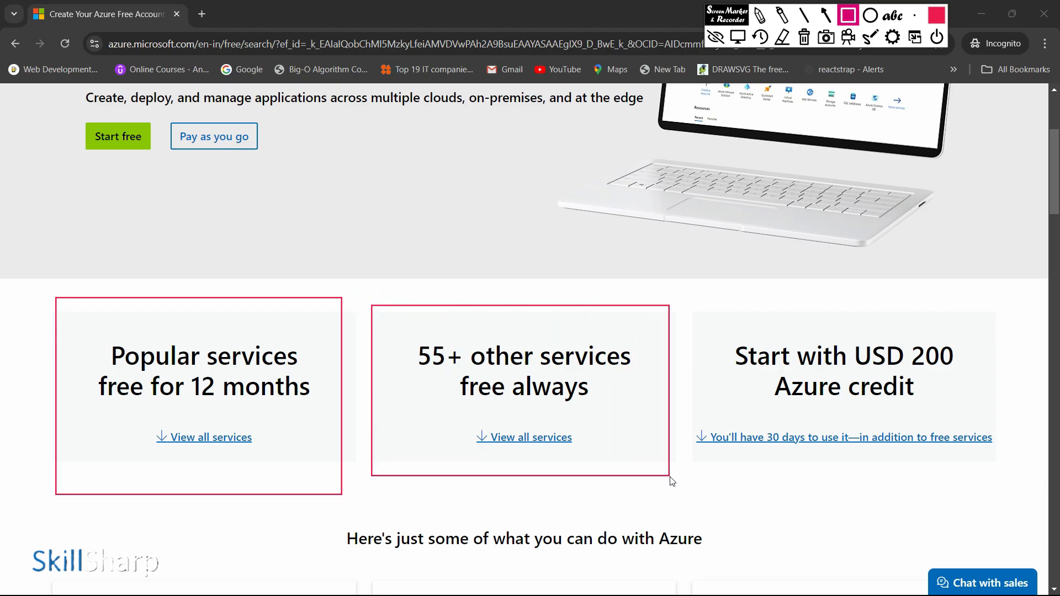
{"action": "mouse_move", "coordinate": [689, 293]}
{"action": "left_mouse_down"}
{"action": "mouse_move", "coordinate": [781, 497]}
{"action": "mouse_move", "coordinate": [1001, 484]}
{"action": "mouse_move", "coordinate": [1005, 468]}
{"action": "left_mouse_up"}
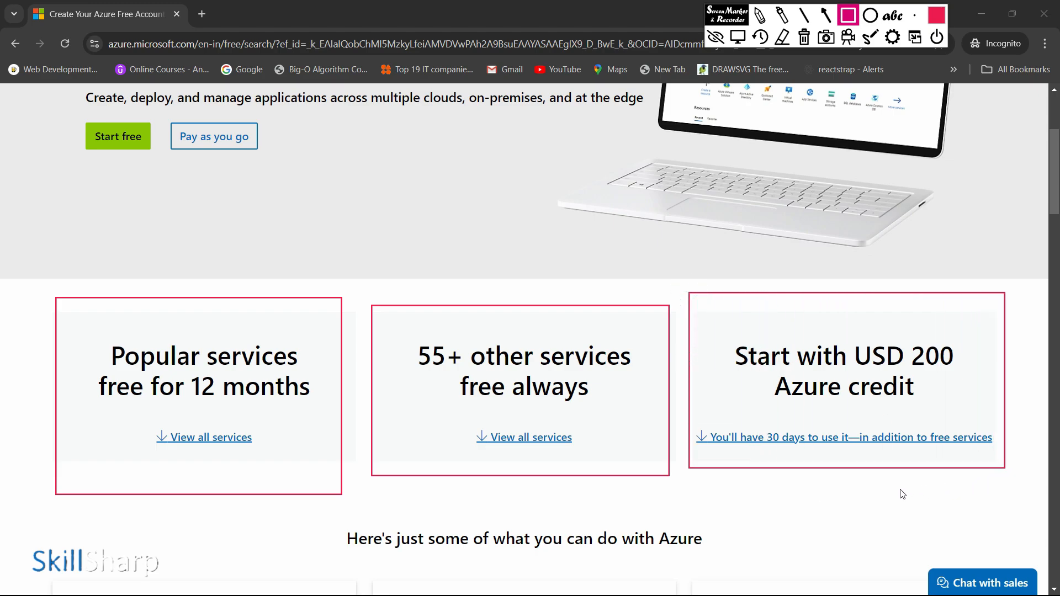
{"action": "key", "text": "Escape"}
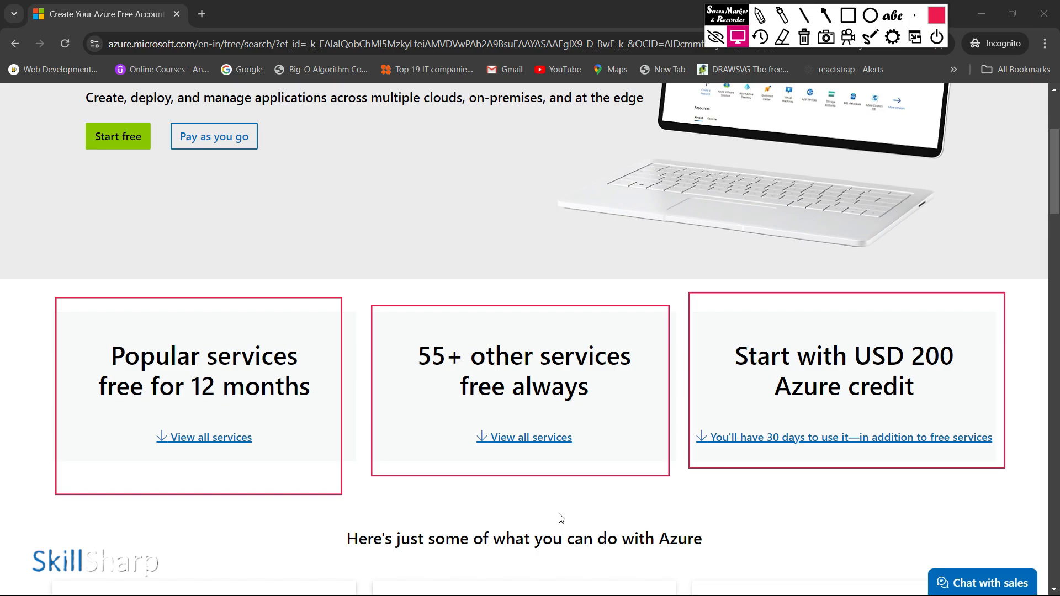
Step: Look through the free Azure products on the page and start the free account sign-up
{"action": "scroll", "coordinate": [559, 515], "scroll_direction": "down", "scroll_amount": 3}
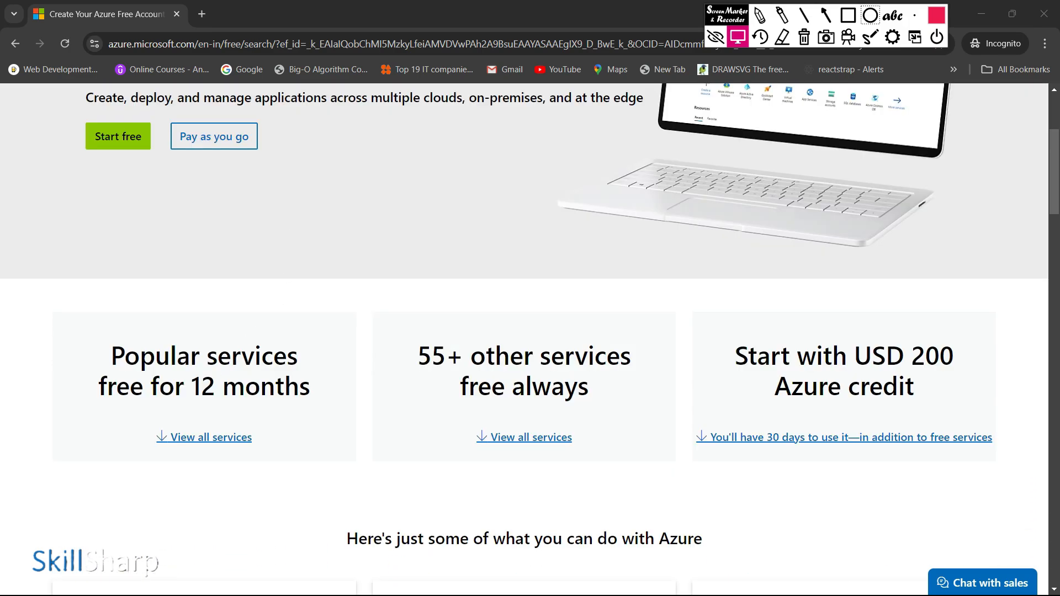
{"action": "scroll", "coordinate": [287, 355], "scroll_direction": "down", "scroll_amount": 15}
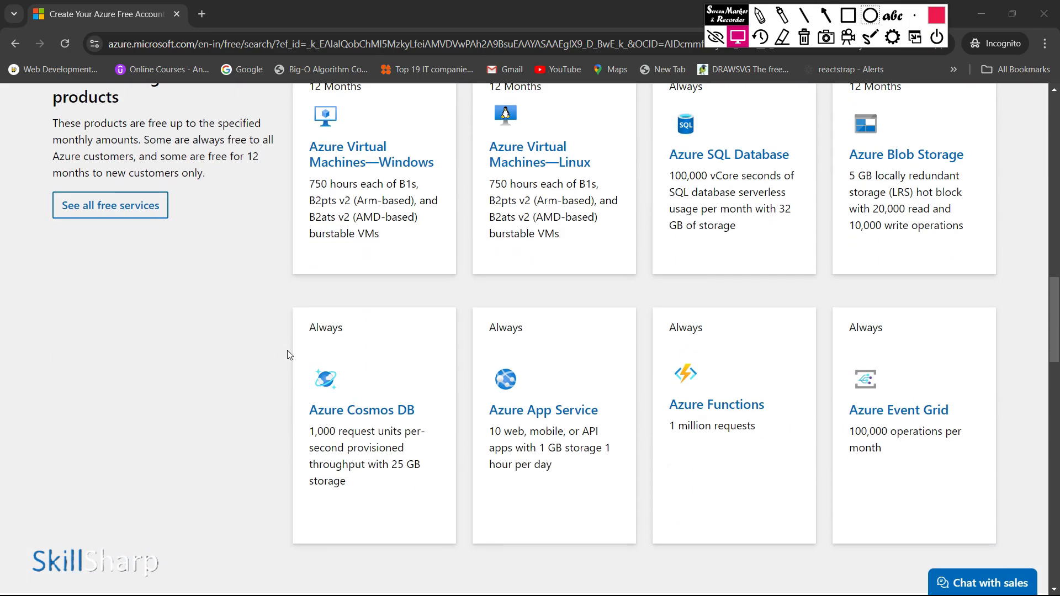
{"action": "scroll", "coordinate": [287, 354], "scroll_direction": "up", "scroll_amount": 15}
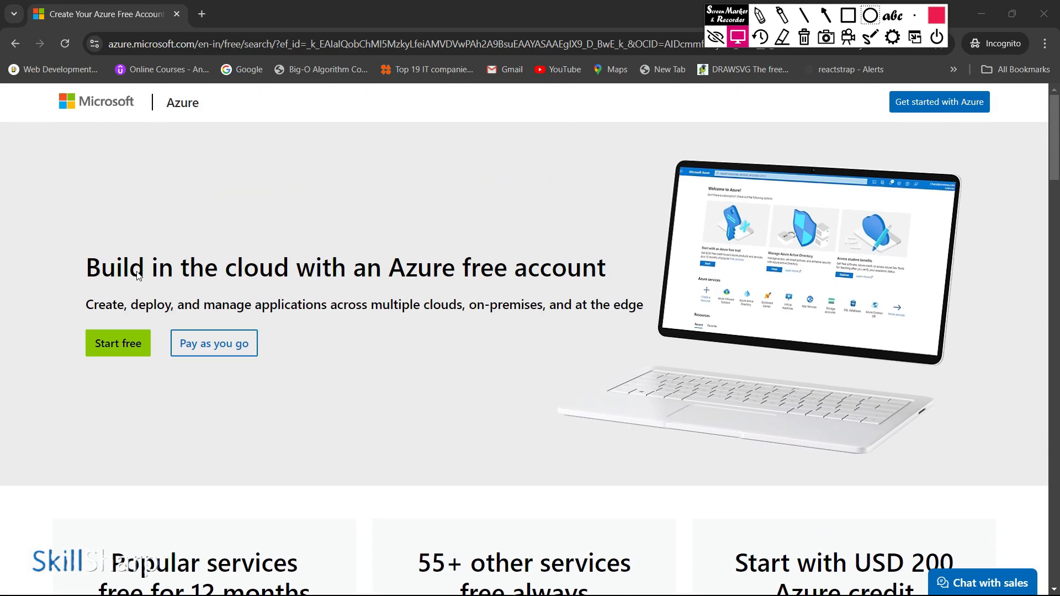
{"action": "left_click", "coordinate": [118, 343]}
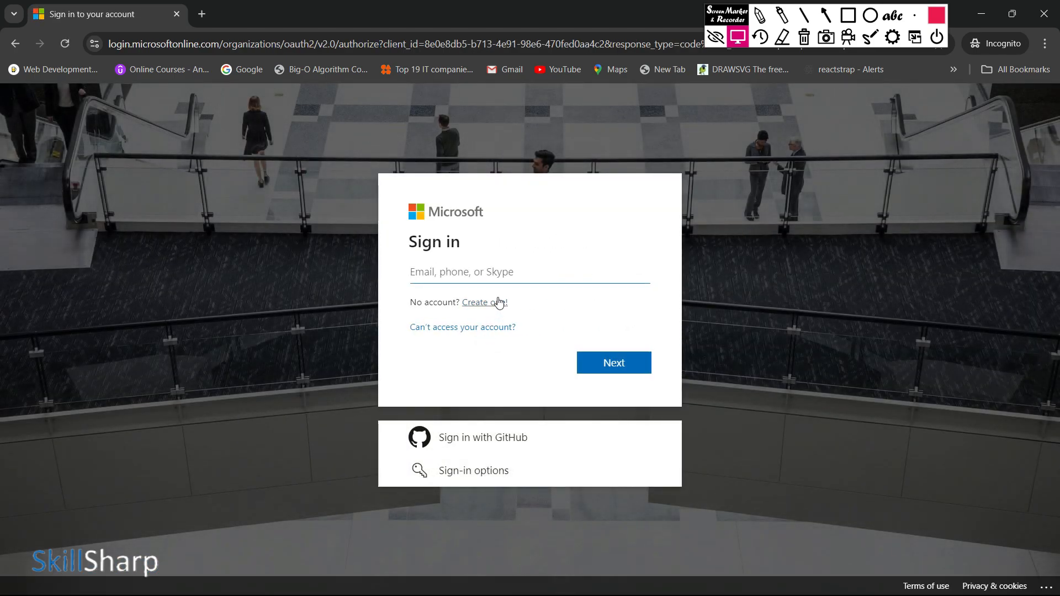
Step: Enter the account's e-mail address on the Microsoft sign-in page and continue to the password form
{"action": "left_click", "coordinate": [500, 277]}
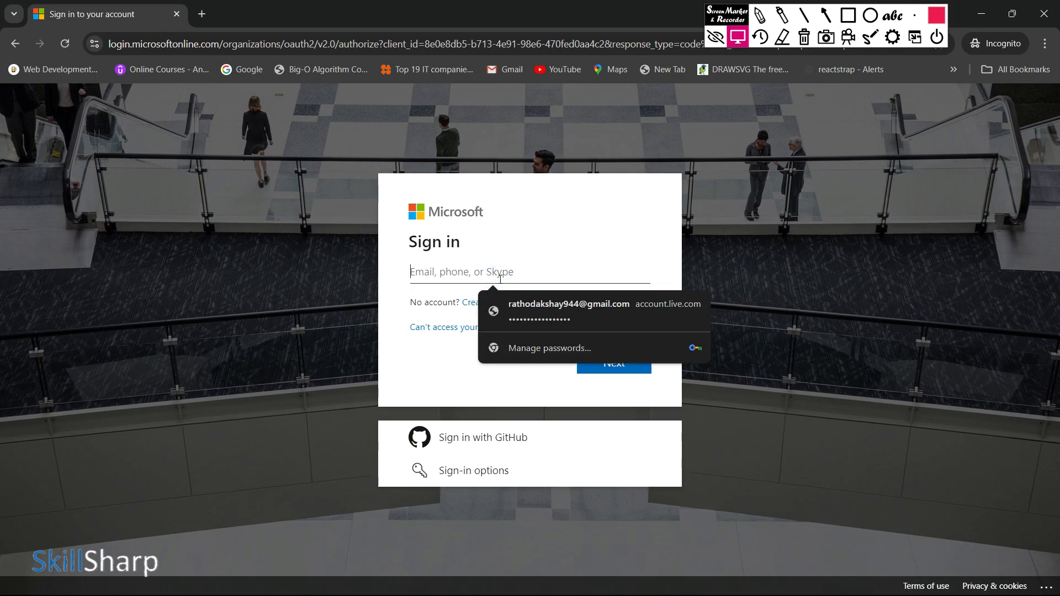
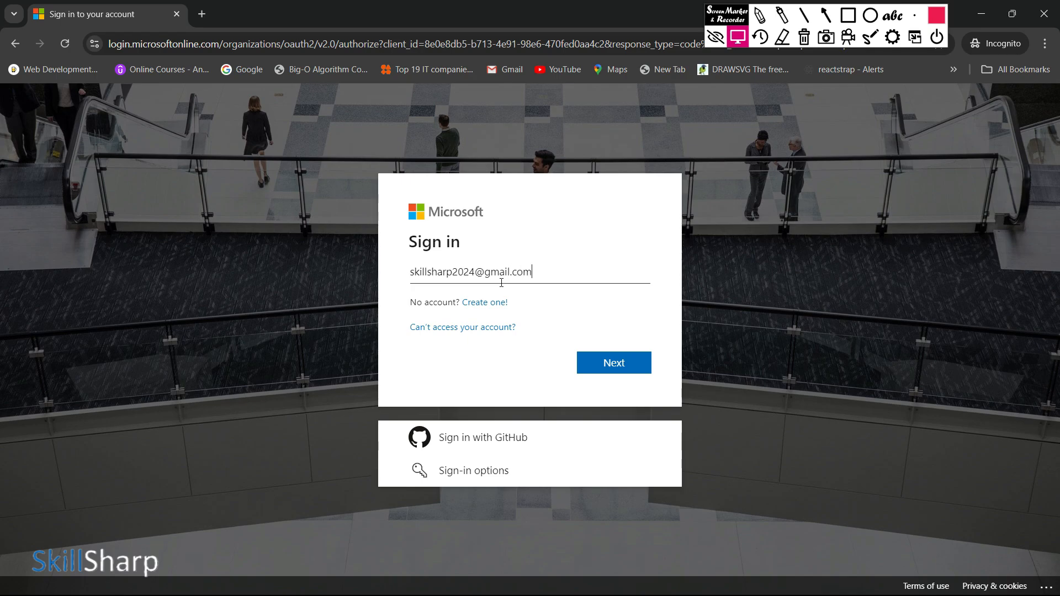
{"action": "left_click", "coordinate": [622, 363]}
Step: Enter the account password and complete the Microsoft sign-in to reach the Azure profile form
{"action": "left_click", "coordinate": [537, 323]}
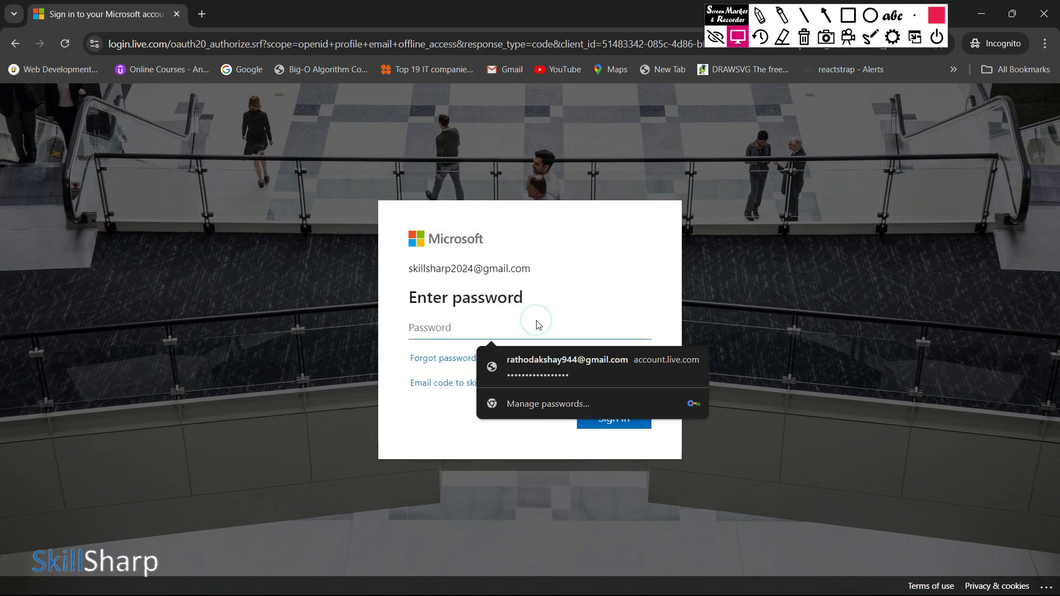
{"action": "type", "text": "••••••••••"}
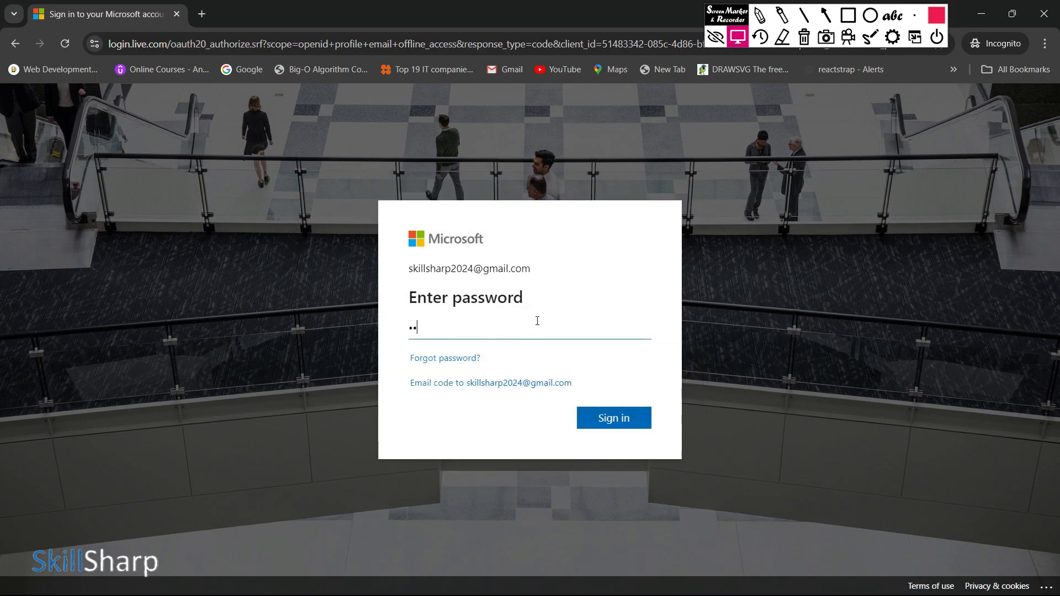
{"action": "type", "text": "•••••••"}
{"action": "key", "text": "Return"}
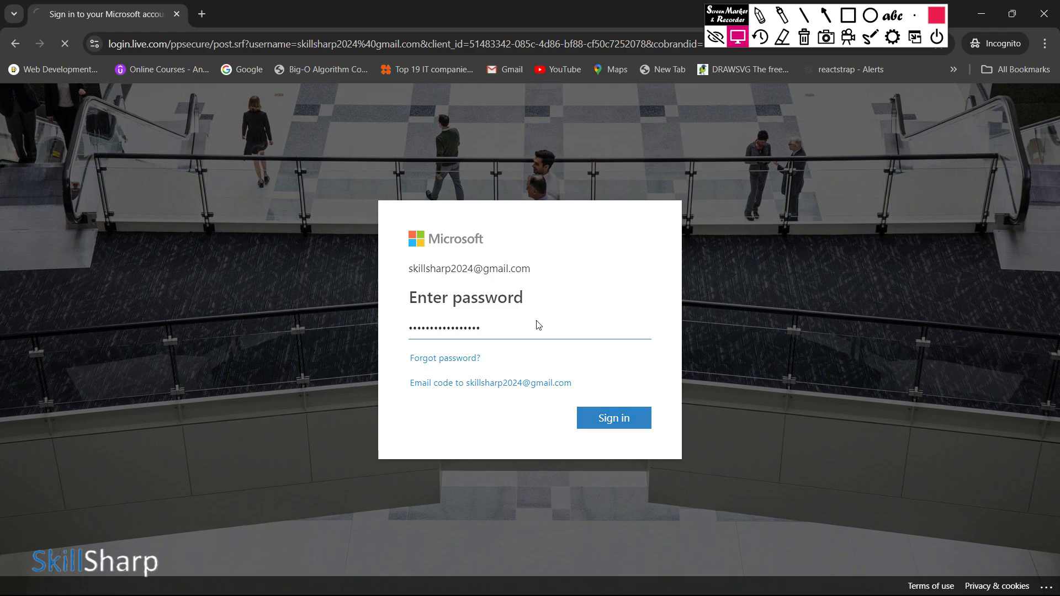
{"action": "left_click", "coordinate": [524, 417]}
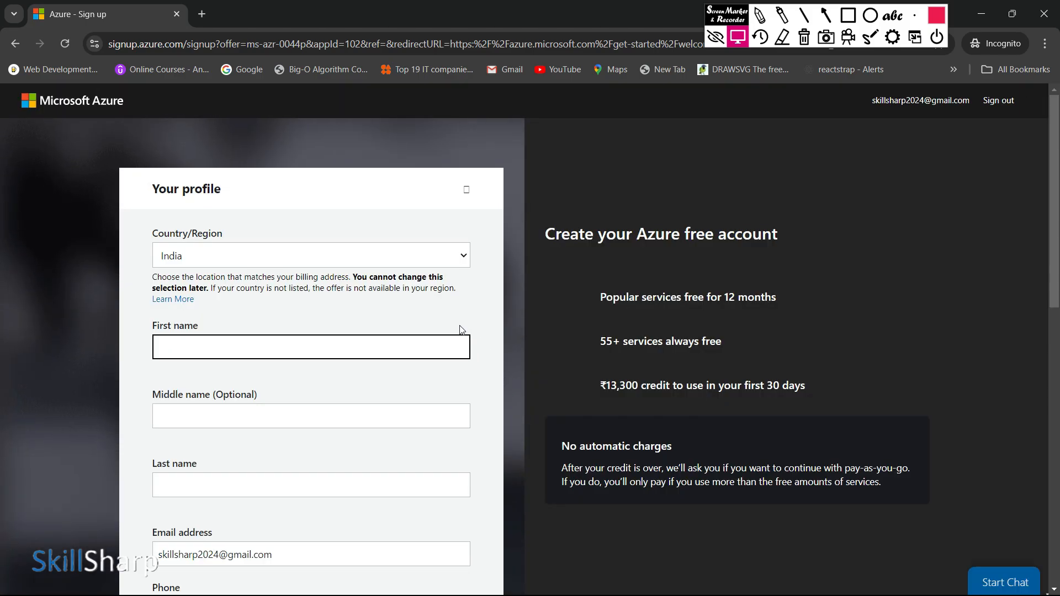
Step: Outline the Country/Region, First name and Last name fields of the profile form with red rectangles using the screen marker
{"action": "scroll", "coordinate": [463, 331], "scroll_direction": "down", "scroll_amount": 4}
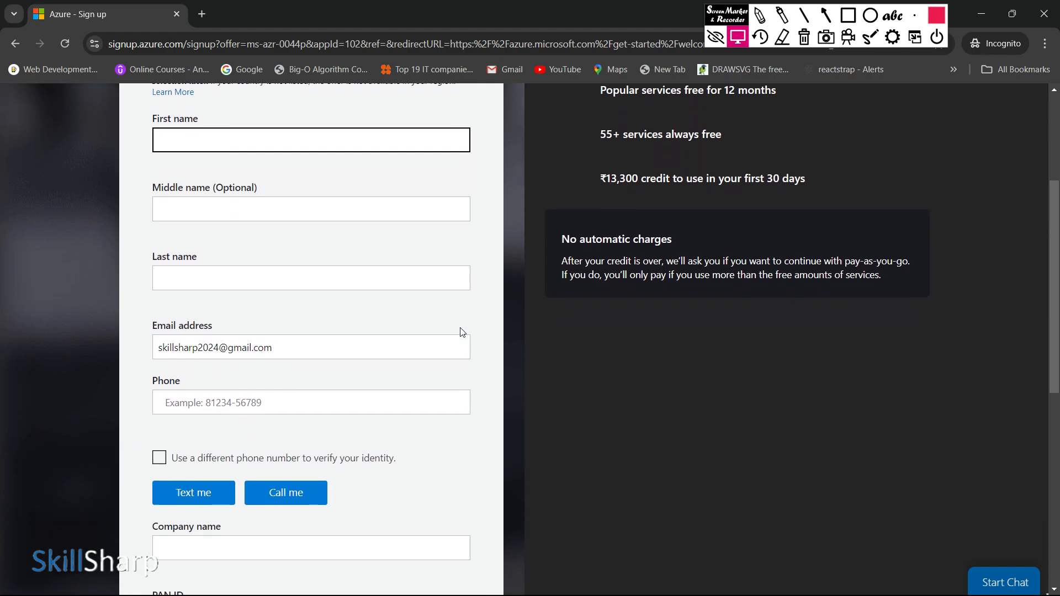
{"action": "scroll", "coordinate": [463, 330], "scroll_direction": "up", "scroll_amount": 4}
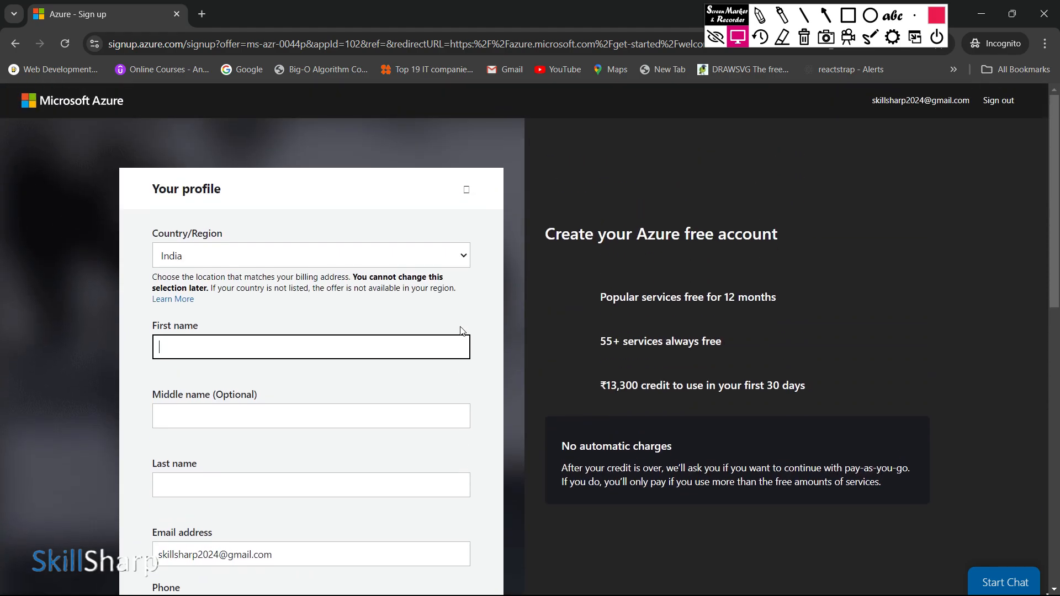
{"action": "key", "text": "super+shift+r"}
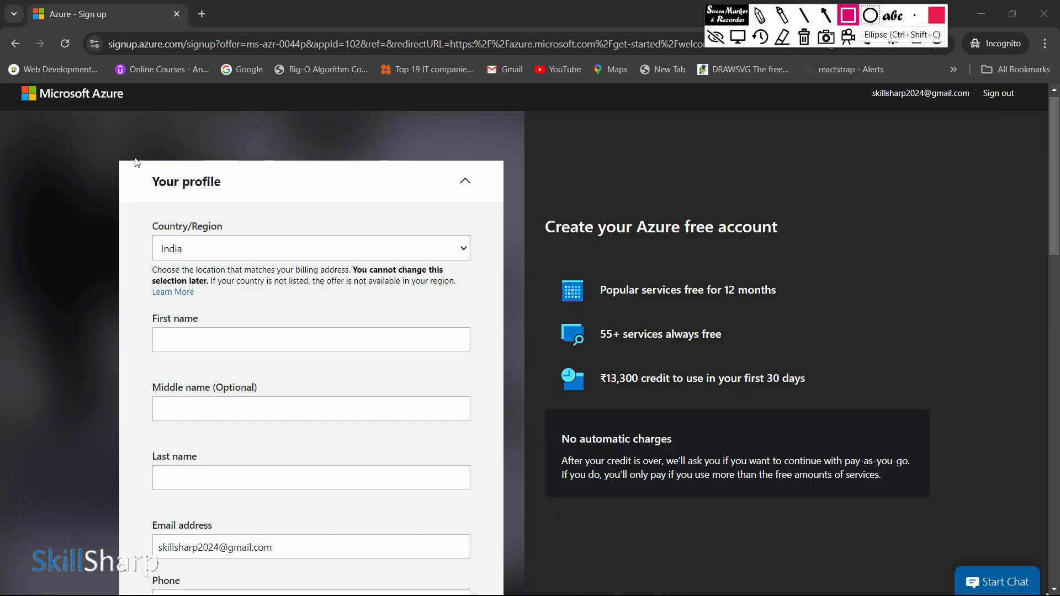
{"action": "mouse_move", "coordinate": [144, 222]}
{"action": "left_mouse_down"}
{"action": "mouse_move", "coordinate": [205, 269]}
{"action": "mouse_move", "coordinate": [471, 278]}
{"action": "left_mouse_up"}
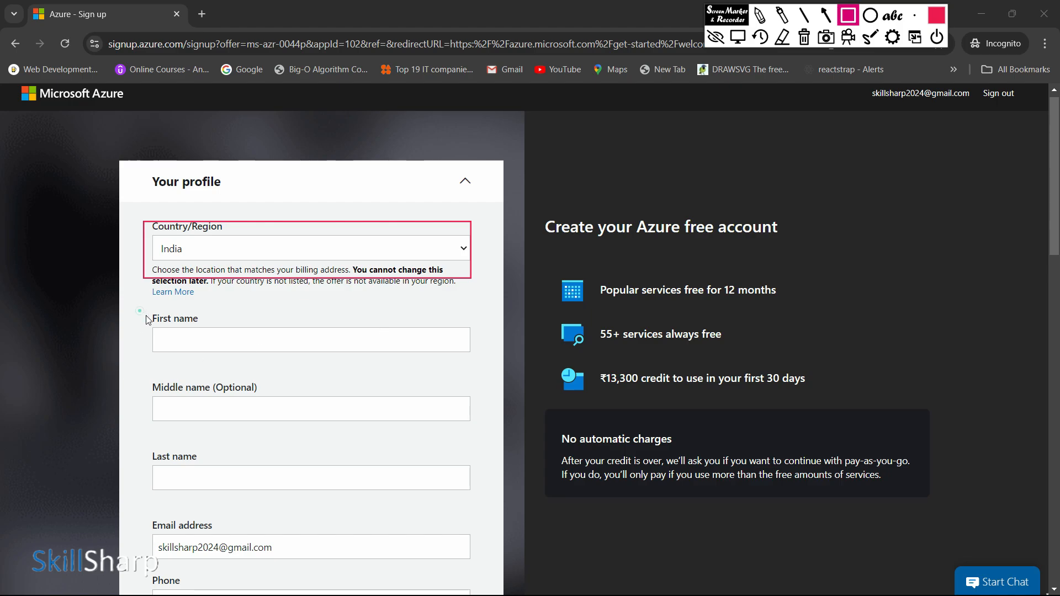
{"action": "mouse_move", "coordinate": [140, 313]}
{"action": "left_mouse_down"}
{"action": "mouse_move", "coordinate": [495, 367]}
{"action": "mouse_move", "coordinate": [494, 358]}
{"action": "left_mouse_up"}
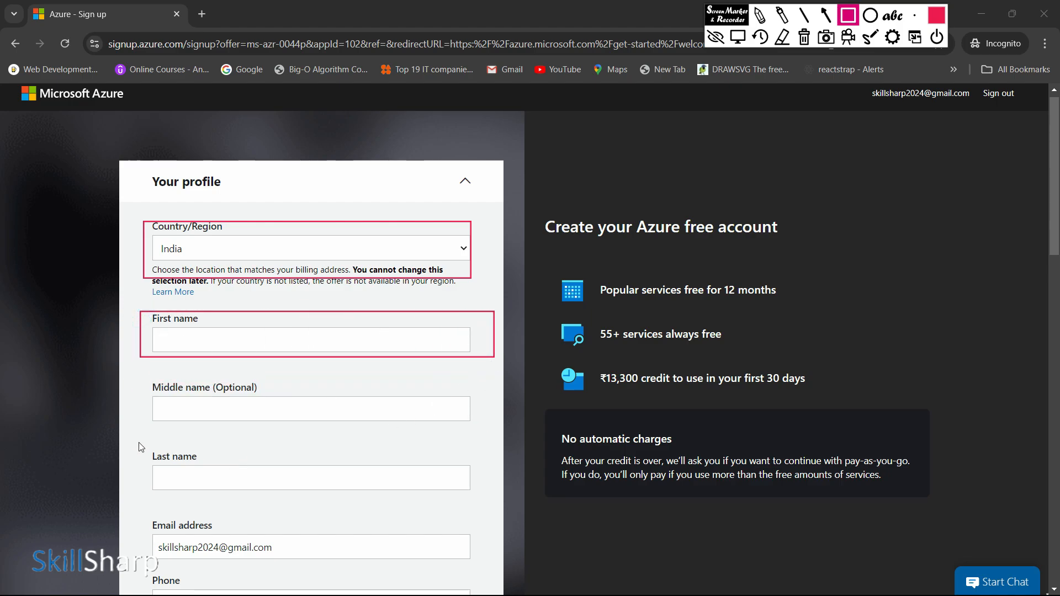
{"action": "mouse_move", "coordinate": [138, 444]}
{"action": "left_mouse_down"}
{"action": "mouse_move", "coordinate": [301, 483]}
{"action": "mouse_move", "coordinate": [484, 508]}
{"action": "left_mouse_up"}
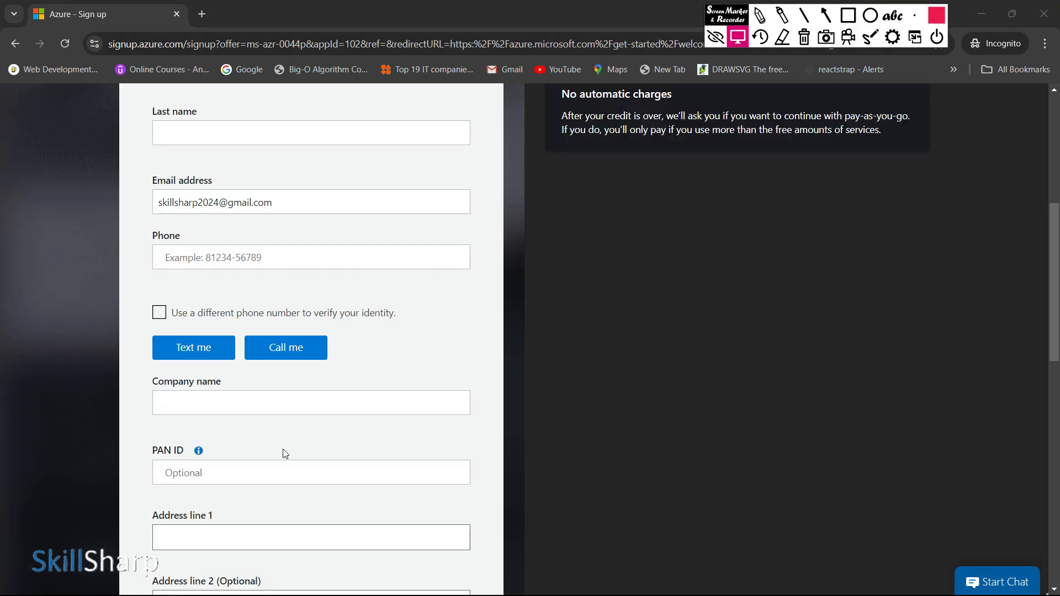
{"action": "scroll", "coordinate": [283, 453], "scroll_direction": "up", "scroll_amount": 2}
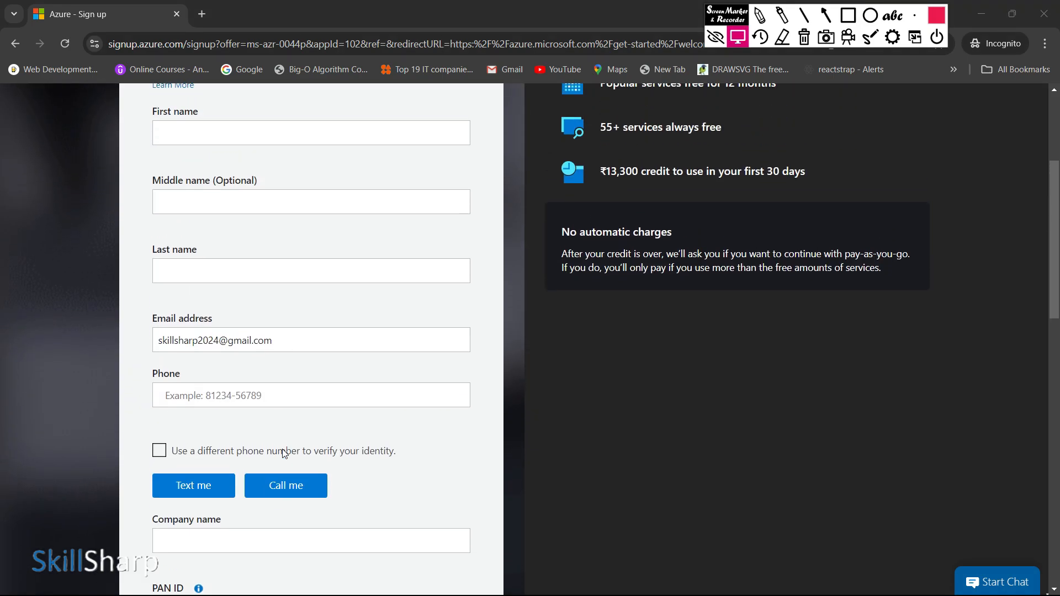
Step: Outline the Email address and Phone fields of the profile form with red rectangles and clear the markings
{"action": "key", "text": "ctrl+shift+r"}
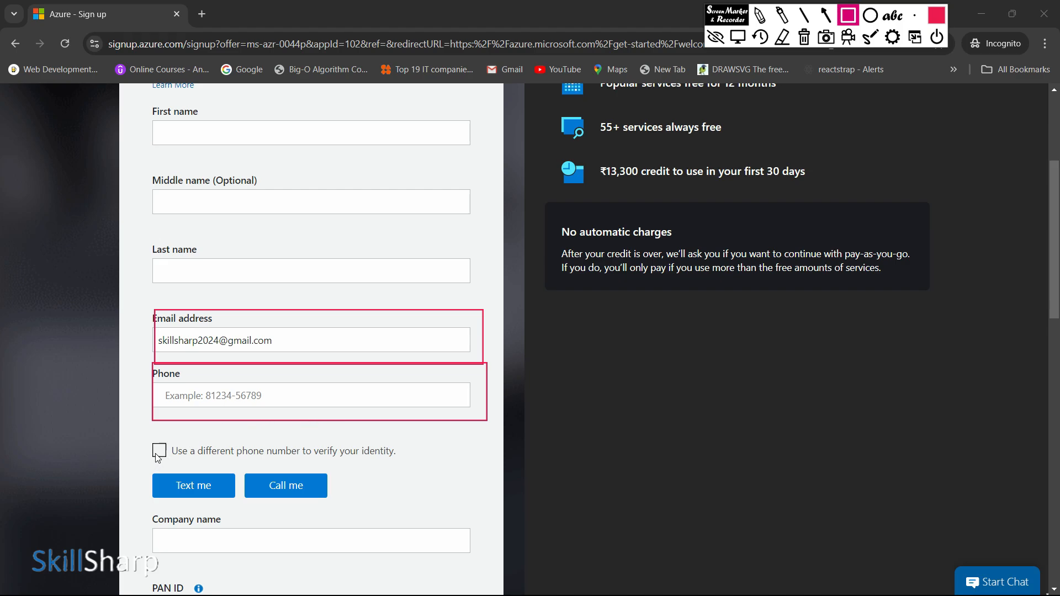
{"action": "key", "text": "Escape"}
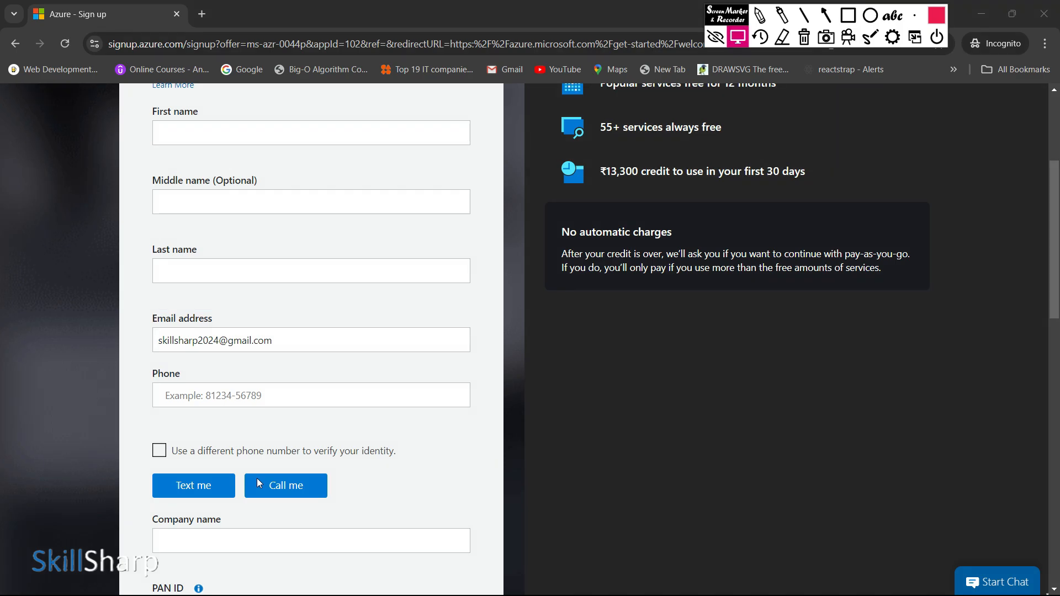
Step: Review the remaining profile form fields, from company and address details to the subscription agreement and card verification section
{"action": "scroll", "coordinate": [257, 478], "scroll_direction": "down", "scroll_amount": 3}
{"action": "scroll", "coordinate": [221, 409], "scroll_direction": "down", "scroll_amount": 3}
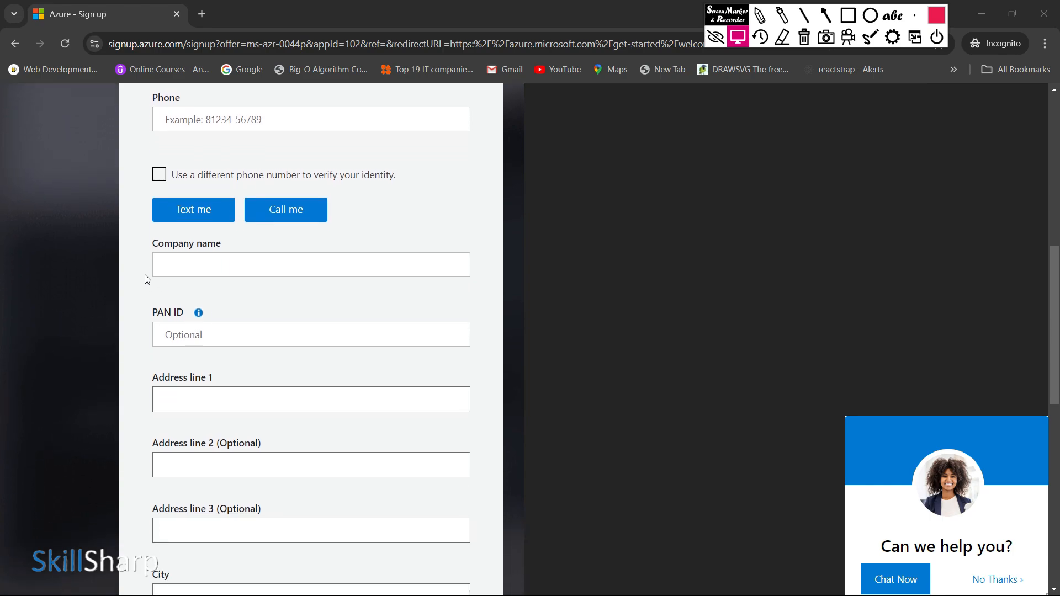
{"action": "scroll", "coordinate": [243, 323], "scroll_direction": "down", "scroll_amount": 2}
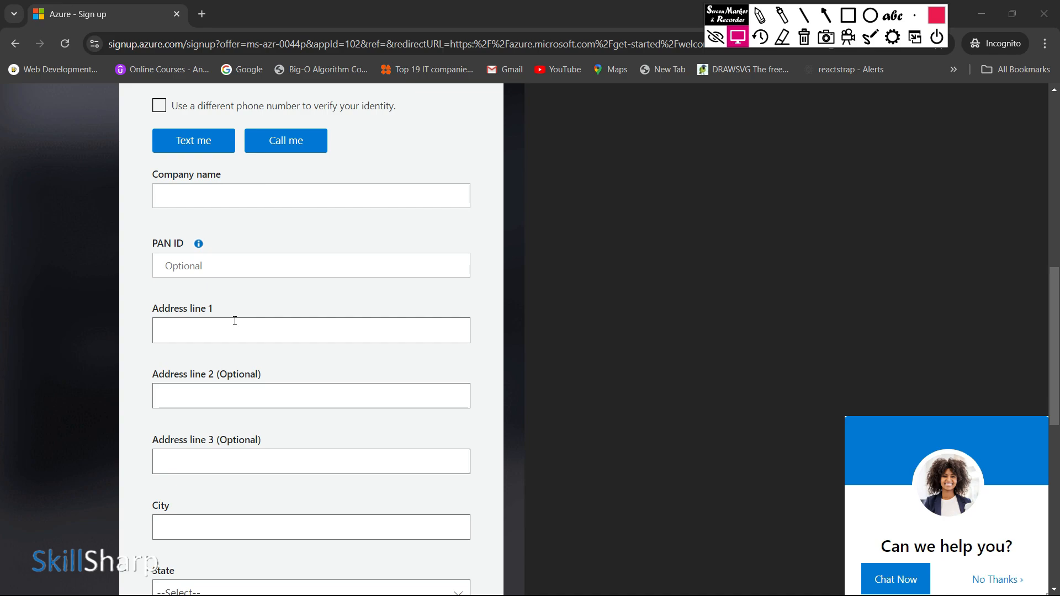
{"action": "scroll", "coordinate": [235, 321], "scroll_direction": "down", "scroll_amount": 1}
{"action": "scroll", "coordinate": [208, 294], "scroll_direction": "down", "scroll_amount": 1}
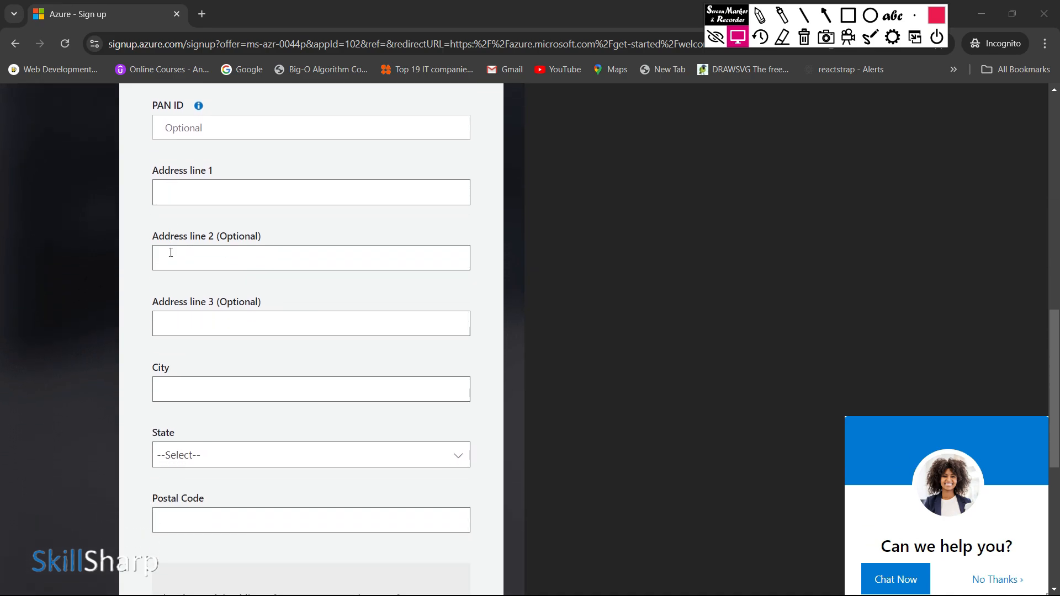
{"action": "scroll", "coordinate": [170, 252], "scroll_direction": "down", "scroll_amount": 1}
{"action": "scroll", "coordinate": [190, 332], "scroll_direction": "down", "scroll_amount": 3}
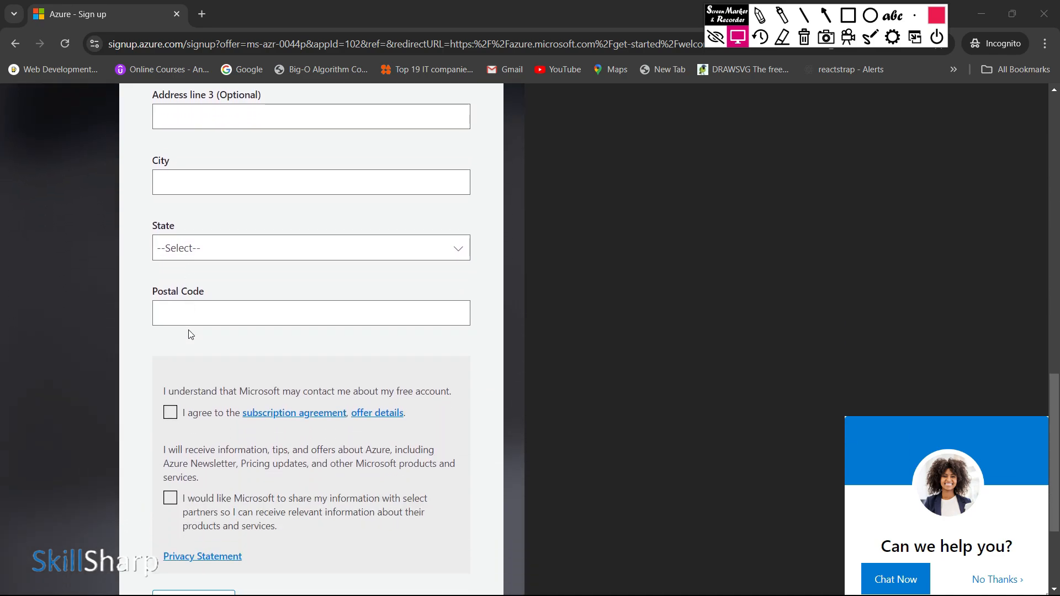
{"action": "scroll", "coordinate": [188, 334], "scroll_direction": "down", "scroll_amount": 1}
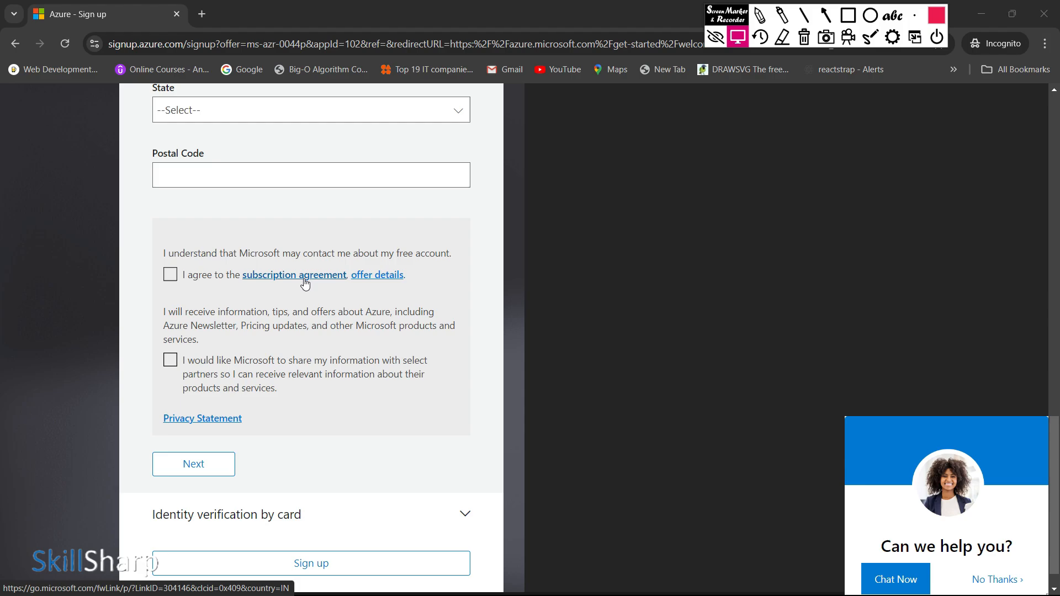
{"action": "scroll", "coordinate": [303, 280], "scroll_direction": "down", "scroll_amount": 1}
{"action": "scroll", "coordinate": [297, 317], "scroll_direction": "up", "scroll_amount": 3}
{"action": "scroll", "coordinate": [300, 342], "scroll_direction": "up", "scroll_amount": 14}
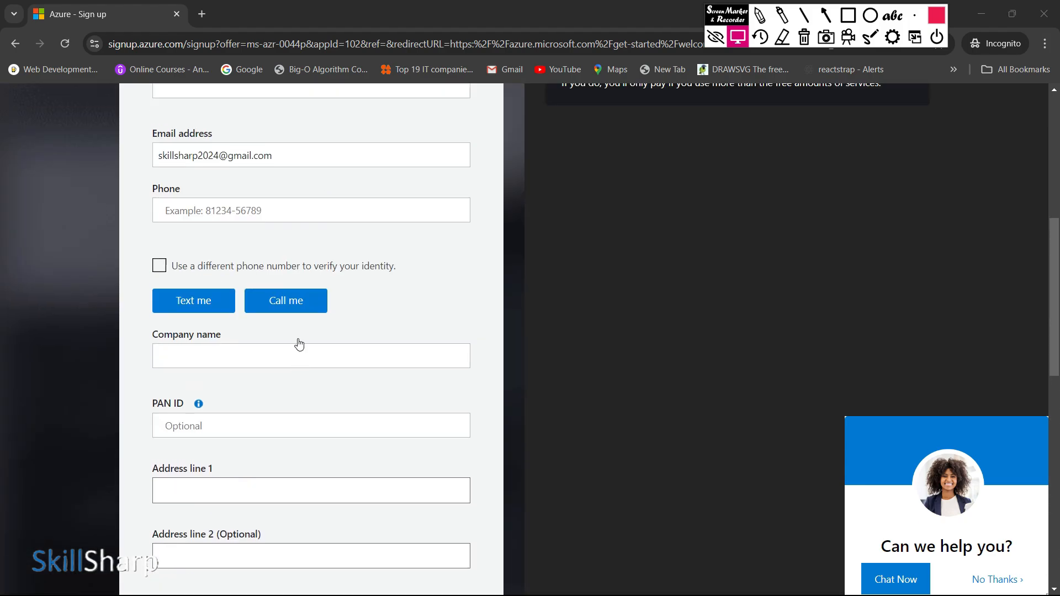
{"action": "scroll", "coordinate": [301, 365], "scroll_direction": "up", "scroll_amount": 2}
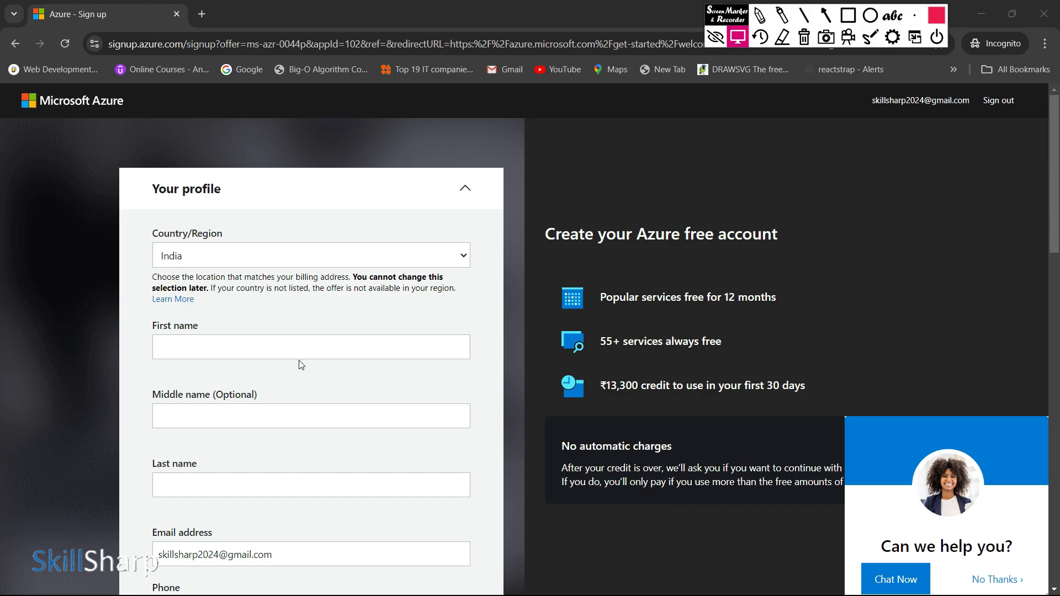
{"action": "scroll", "coordinate": [301, 367], "scroll_direction": "down", "scroll_amount": 1}
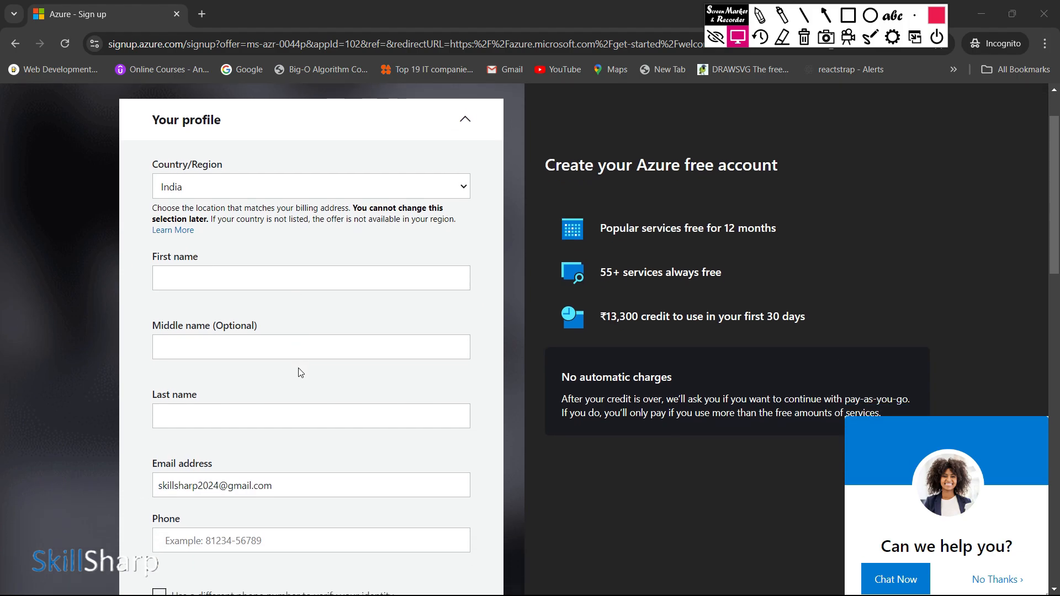
{"action": "scroll", "coordinate": [301, 373], "scroll_direction": "down", "scroll_amount": 1}
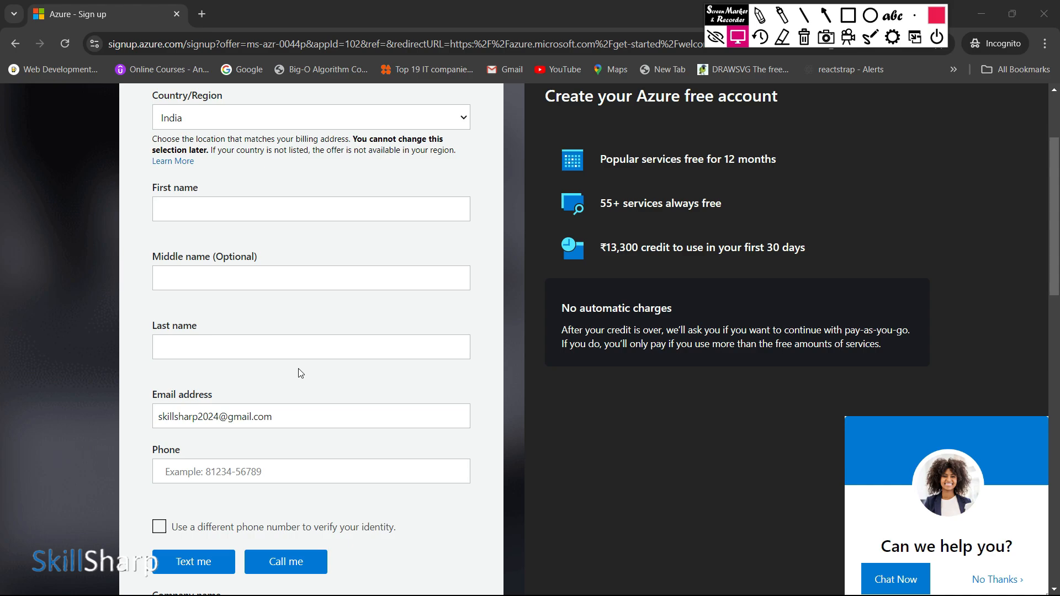
{"action": "scroll", "coordinate": [301, 374], "scroll_direction": "up", "scroll_amount": 2}
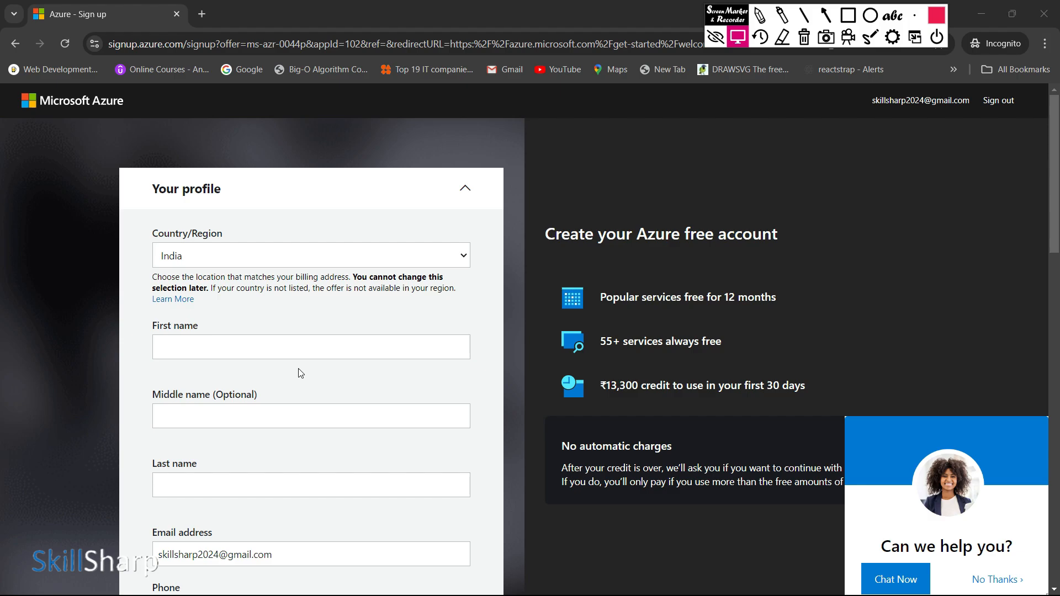
{"action": "scroll", "coordinate": [301, 373], "scroll_direction": "down", "scroll_amount": 3}
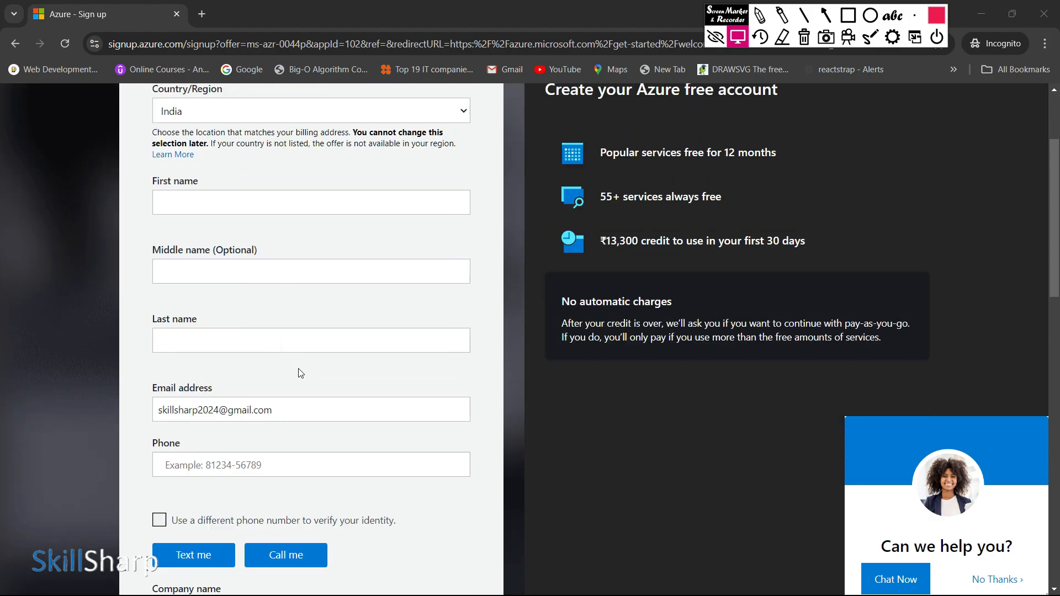
{"action": "scroll", "coordinate": [298, 371], "scroll_direction": "up", "scroll_amount": 3}
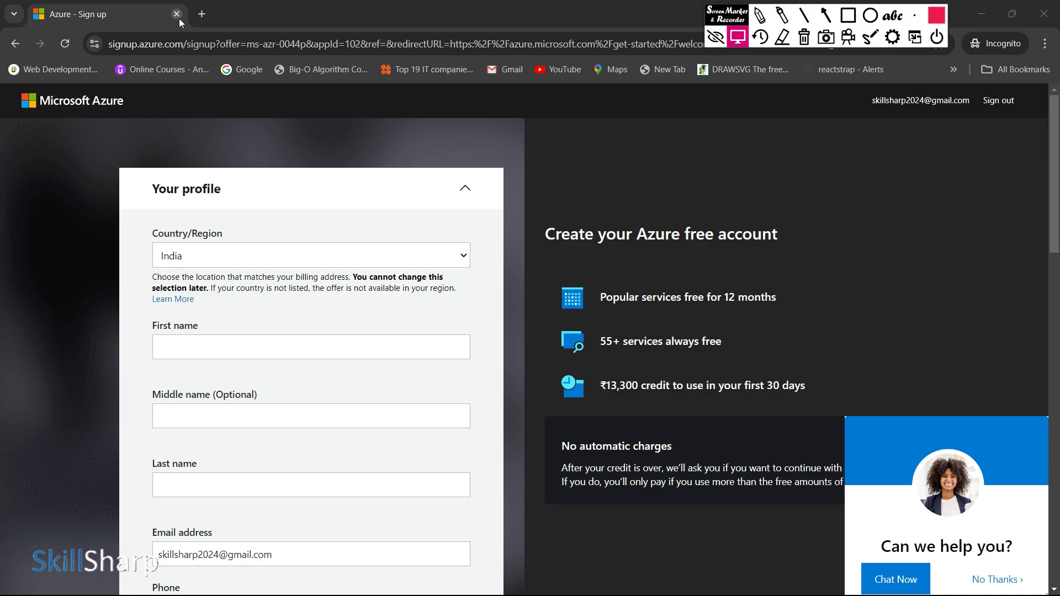
Step: Close the incognito sign-up window and search Google for "azure portal login" in the regular browser window
{"action": "left_click", "coordinate": [200, 21]}
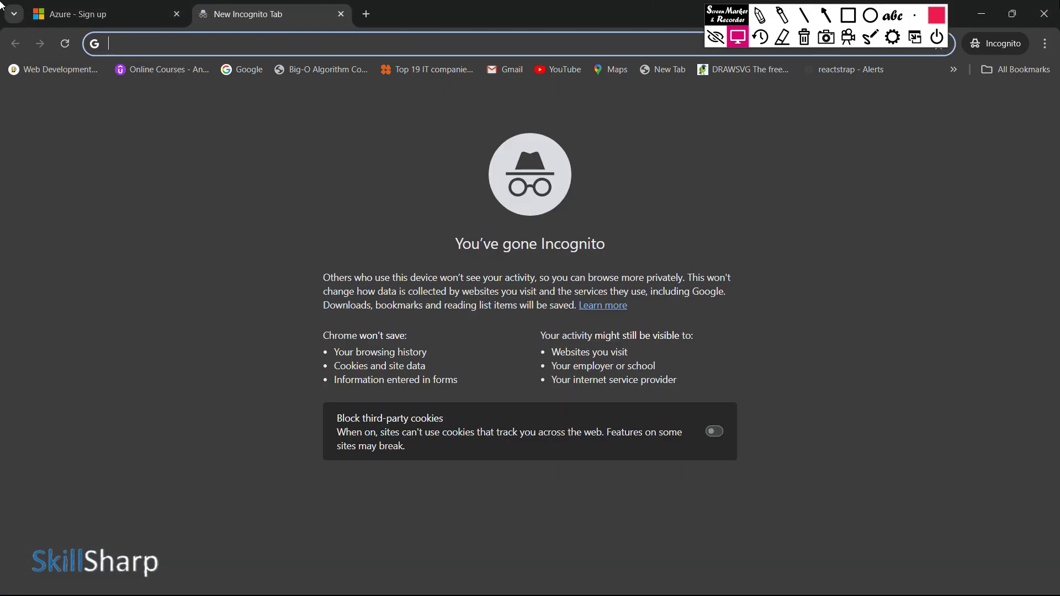
{"action": "left_click", "coordinate": [1044, 14]}
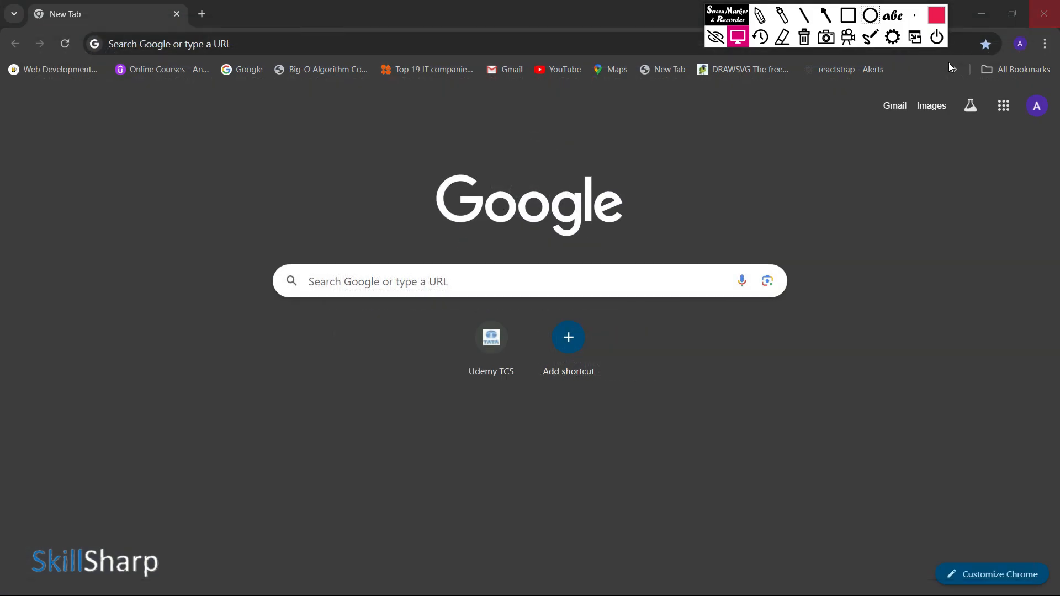
{"action": "left_click", "coordinate": [566, 271]}
{"action": "type", "text": "azure p"}
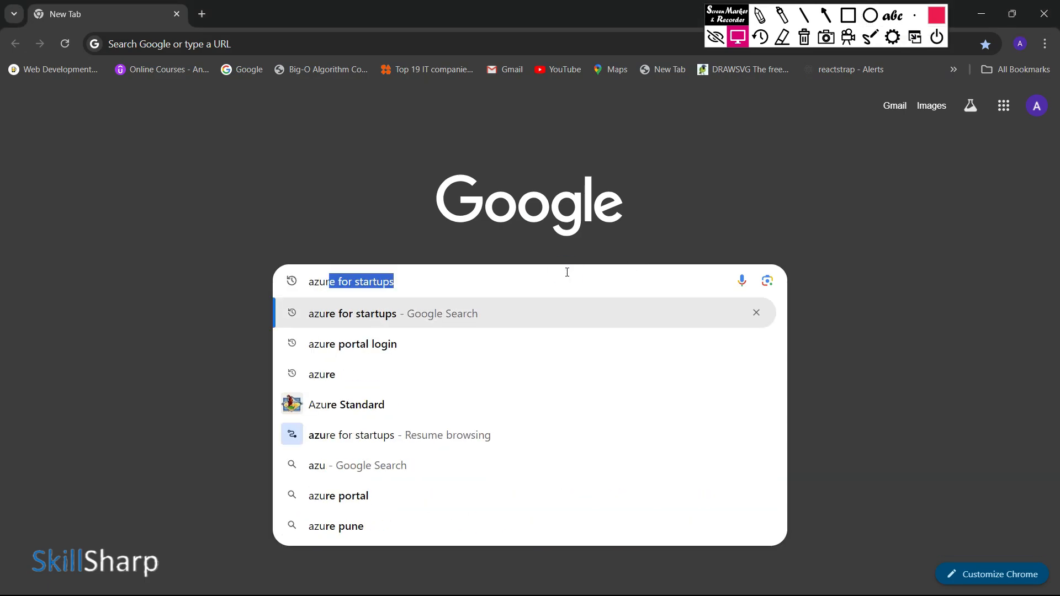
{"action": "type", "text": "orta"}
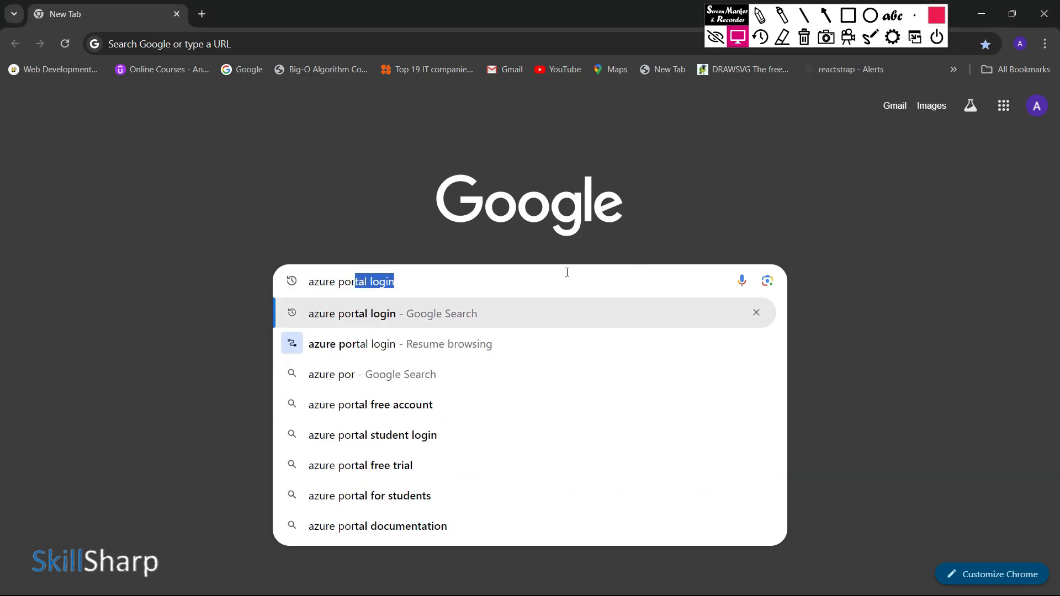
{"action": "key", "text": "Return"}
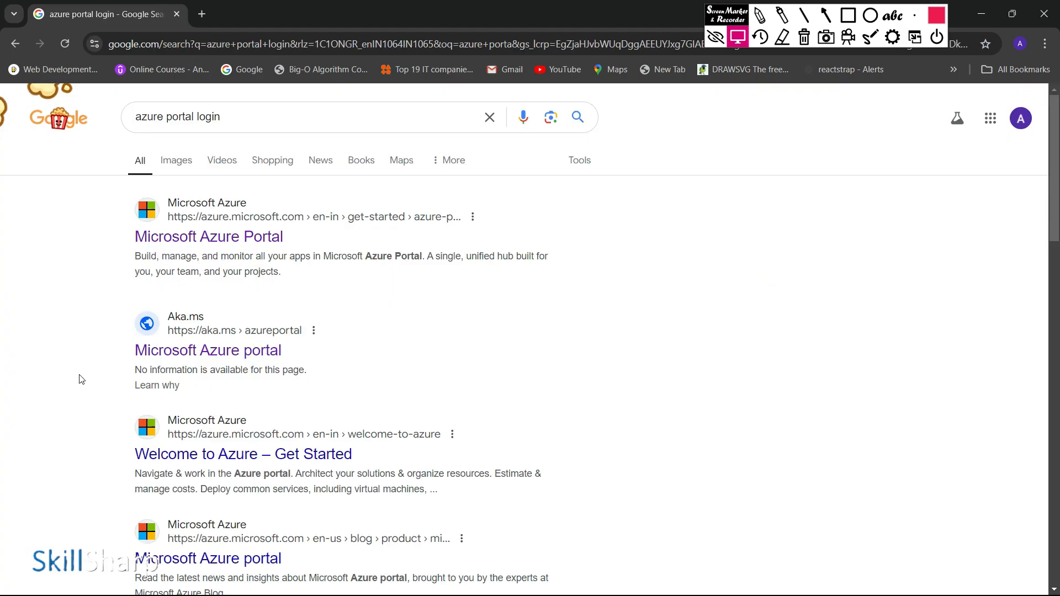
Step: Outline the aka.ms Microsoft Azure portal search result with a red rectangle and clear the marking
{"action": "key", "text": "ctrl+shift+r"}
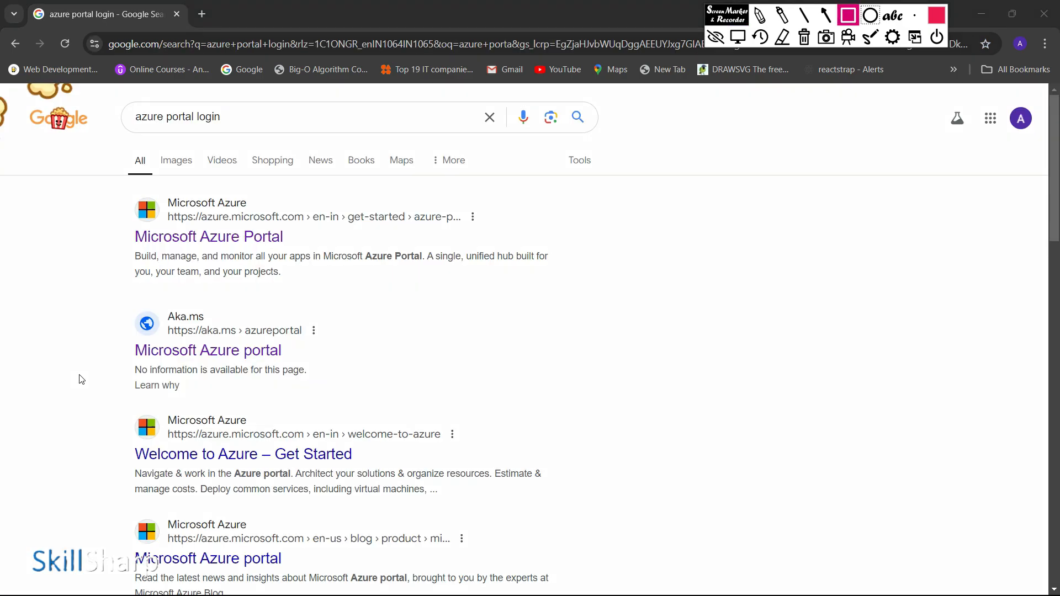
{"action": "mouse_move", "coordinate": [115, 302]}
{"action": "left_mouse_down"}
{"action": "mouse_move", "coordinate": [168, 382]}
{"action": "mouse_move", "coordinate": [340, 366]}
{"action": "left_mouse_up"}
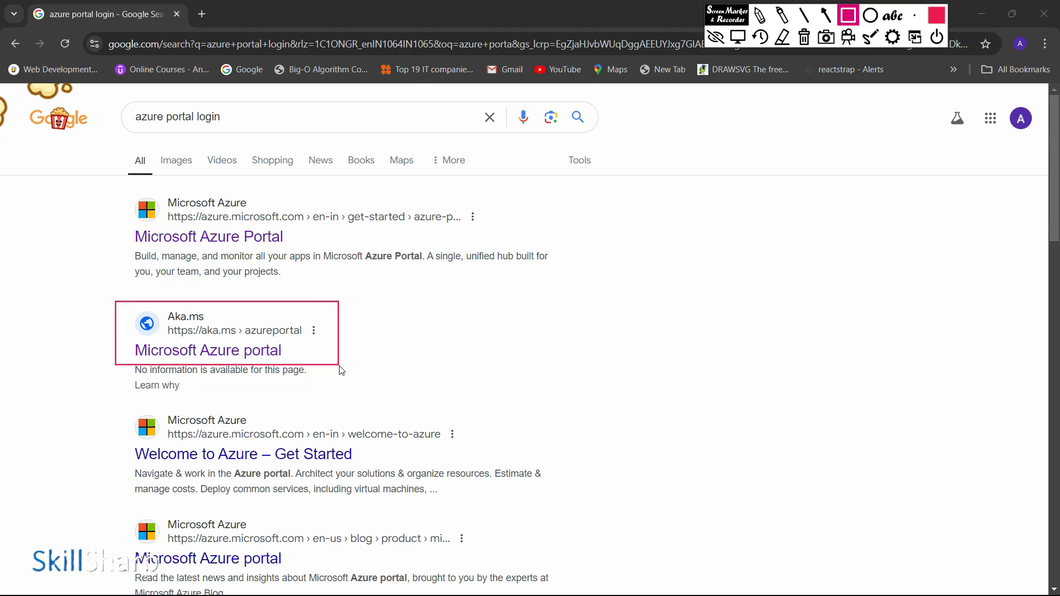
{"action": "key", "text": "Escape"}
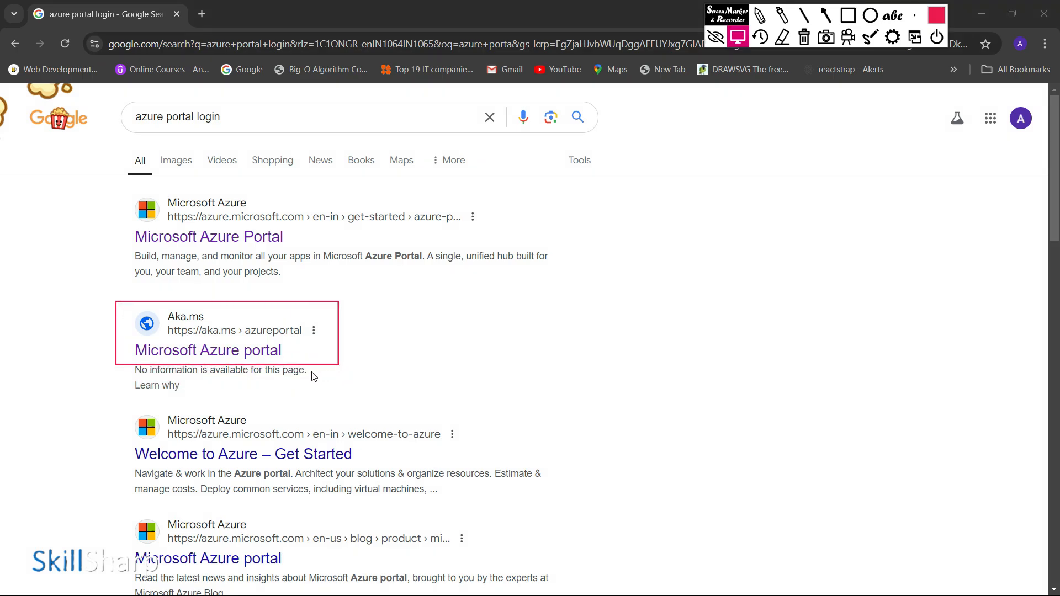
{"action": "key", "text": "Delete"}
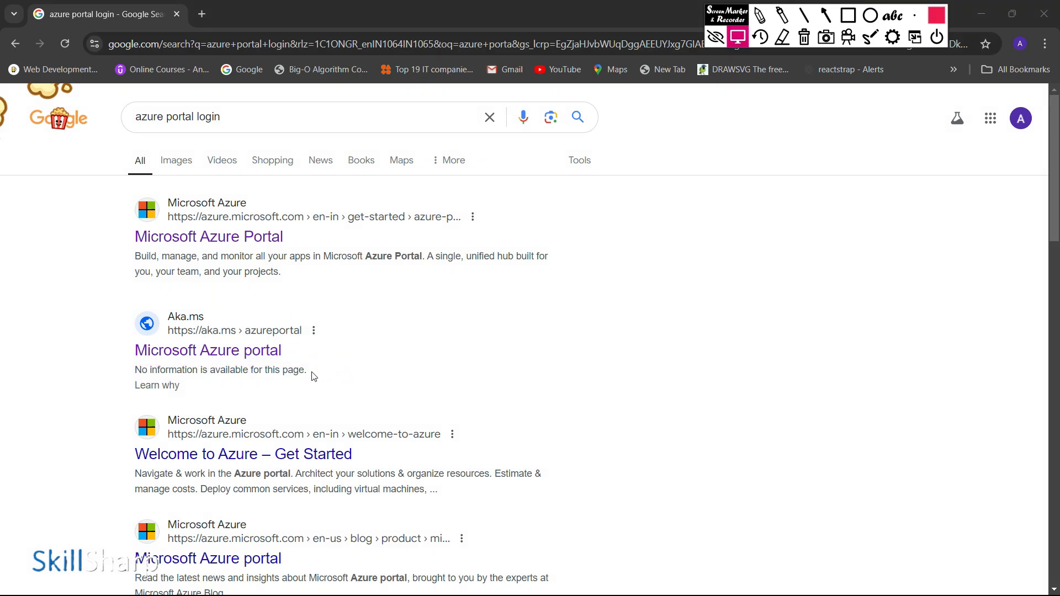
Step: Open the aka.ms Microsoft Azure portal result and sign in with the saved account by entering its password
{"action": "left_click", "coordinate": [215, 353]}
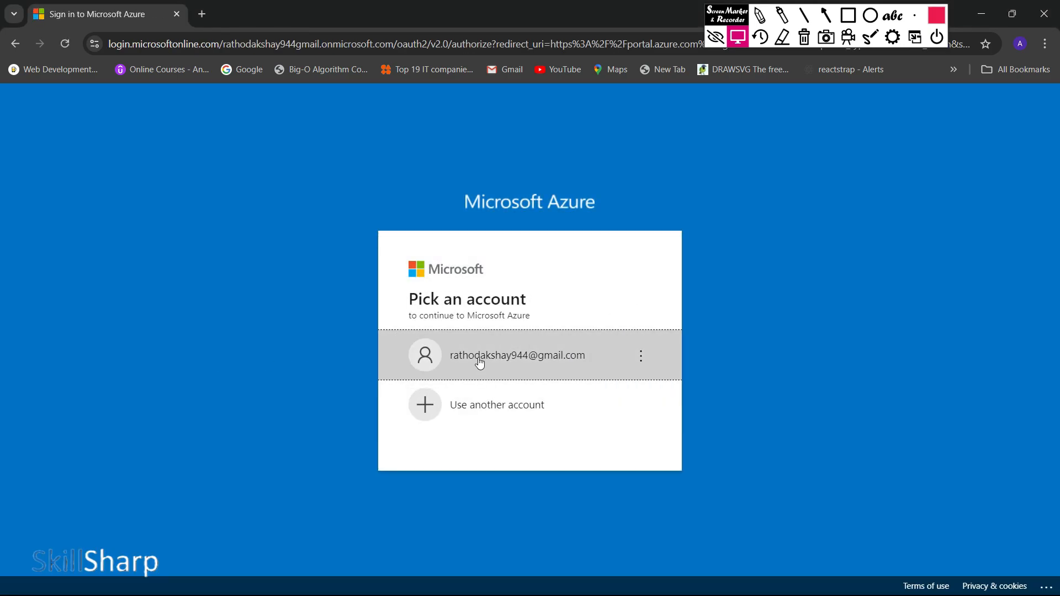
{"action": "left_click", "coordinate": [479, 361]}
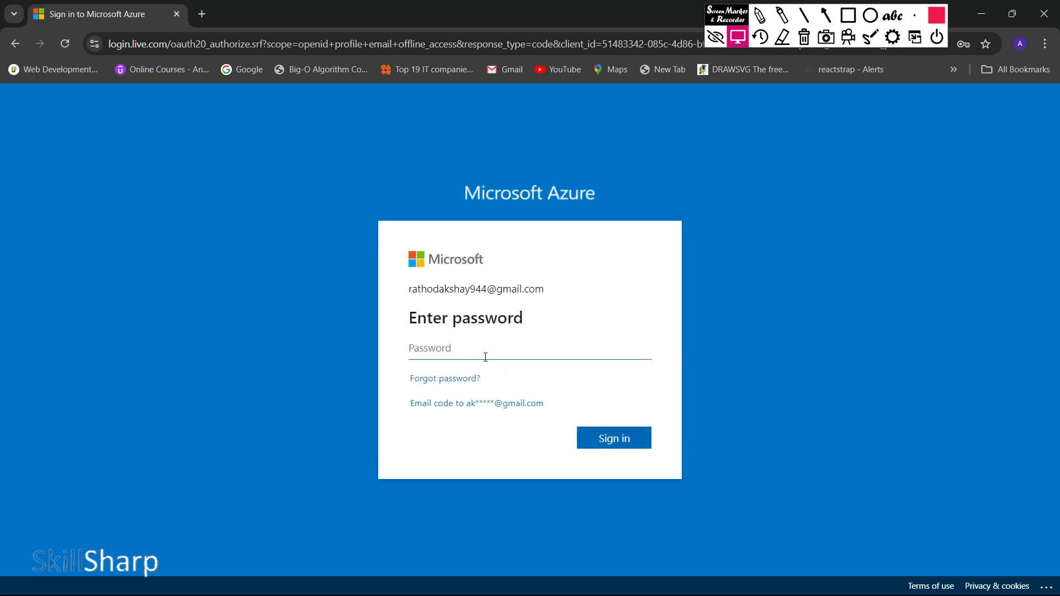
{"action": "left_click", "coordinate": [482, 352]}
{"action": "type", "text": "•••••••••••••••••"}
{"action": "key", "text": "Return"}
{"action": "left_click", "coordinate": [550, 442]}
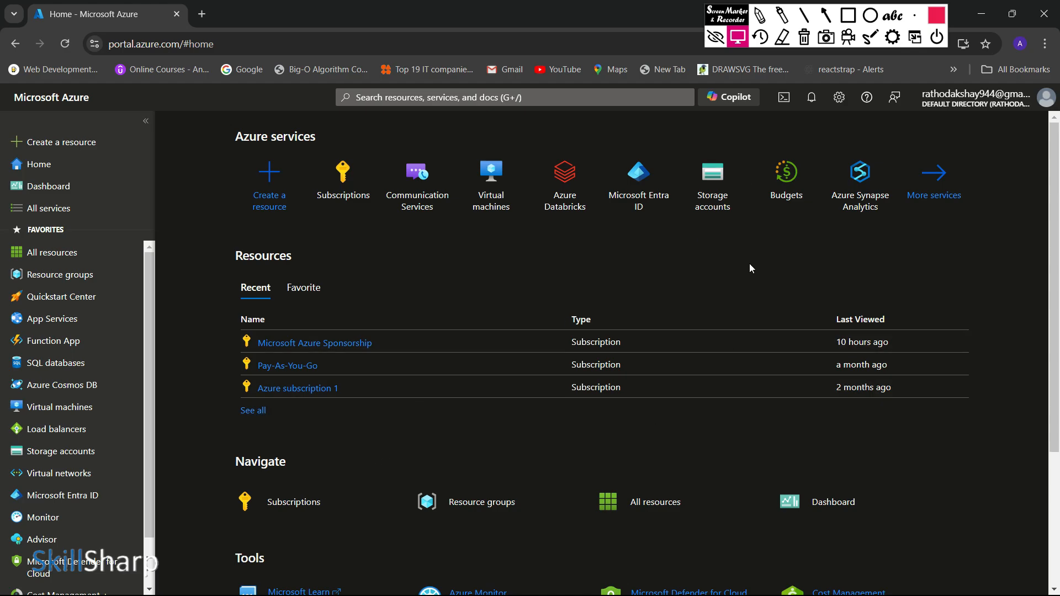
Step: Outline the Azure portal's side navigation menu with a red rectangle and undo the marking
{"action": "key", "text": "ctrl+shift+a"}
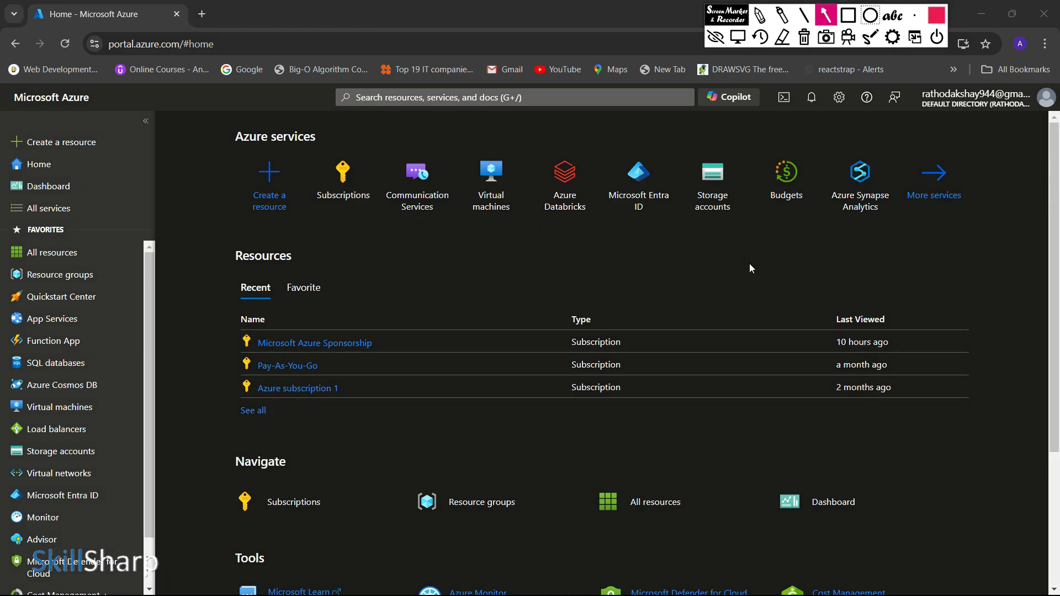
{"action": "key", "text": "ctrl+shift+r"}
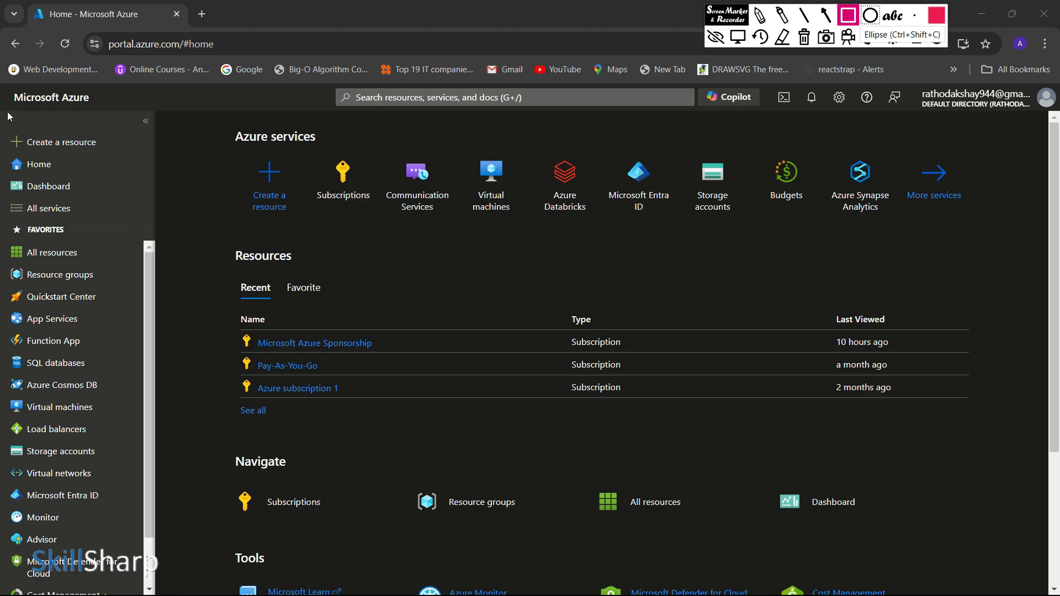
{"action": "mouse_move", "coordinate": [4, 92]}
{"action": "left_mouse_down"}
{"action": "mouse_move", "coordinate": [118, 373]}
{"action": "mouse_move", "coordinate": [151, 595]}
{"action": "left_mouse_up"}
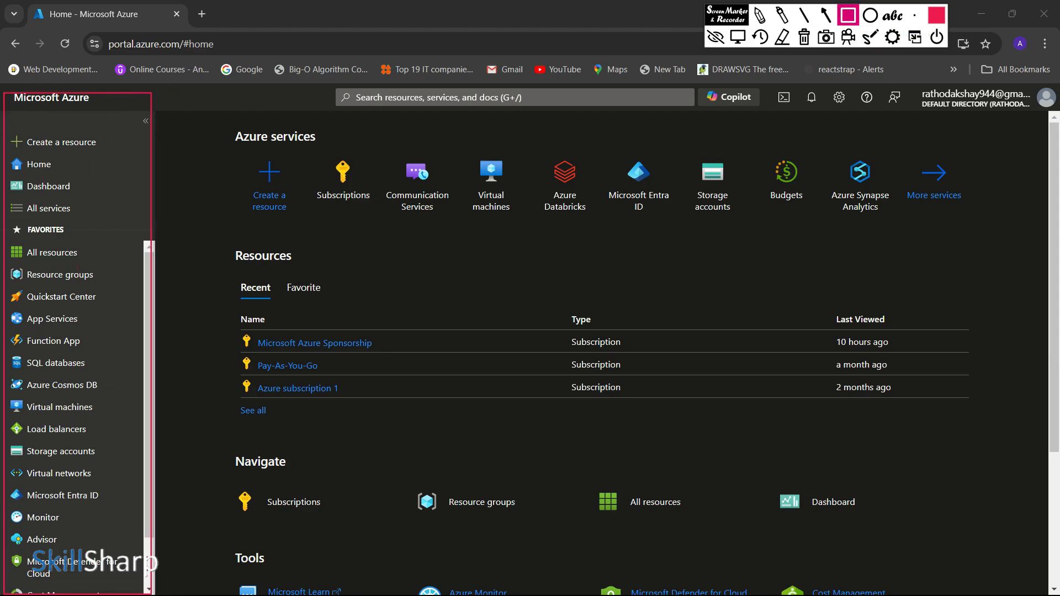
{"action": "key", "text": "ctrl+z"}
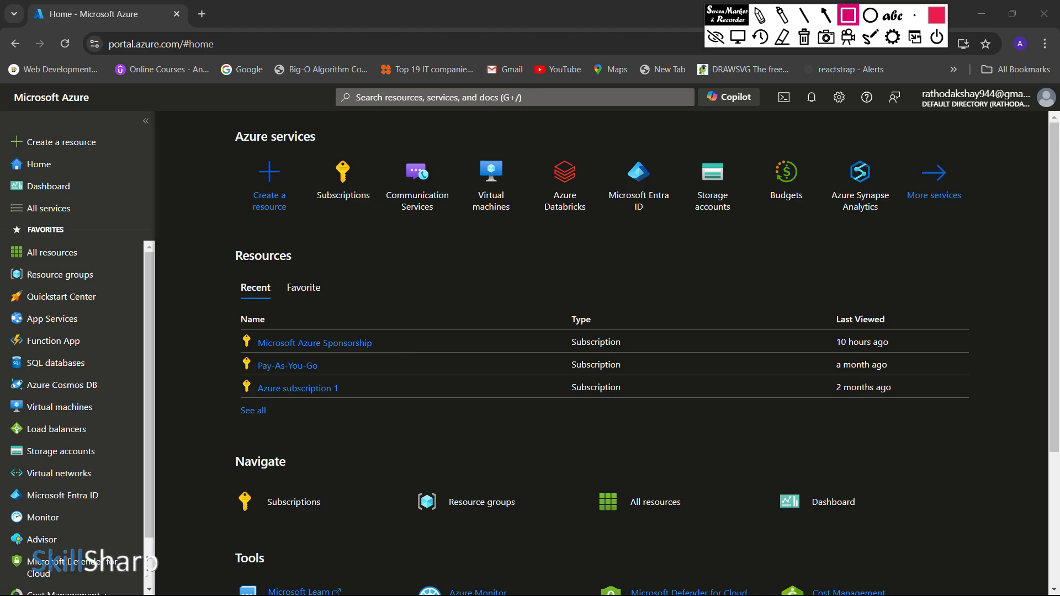
Step: Draw a marker arrow pointing at the Favorites list in the portal's navigation menu and clear it
{"action": "left_click", "coordinate": [827, 15]}
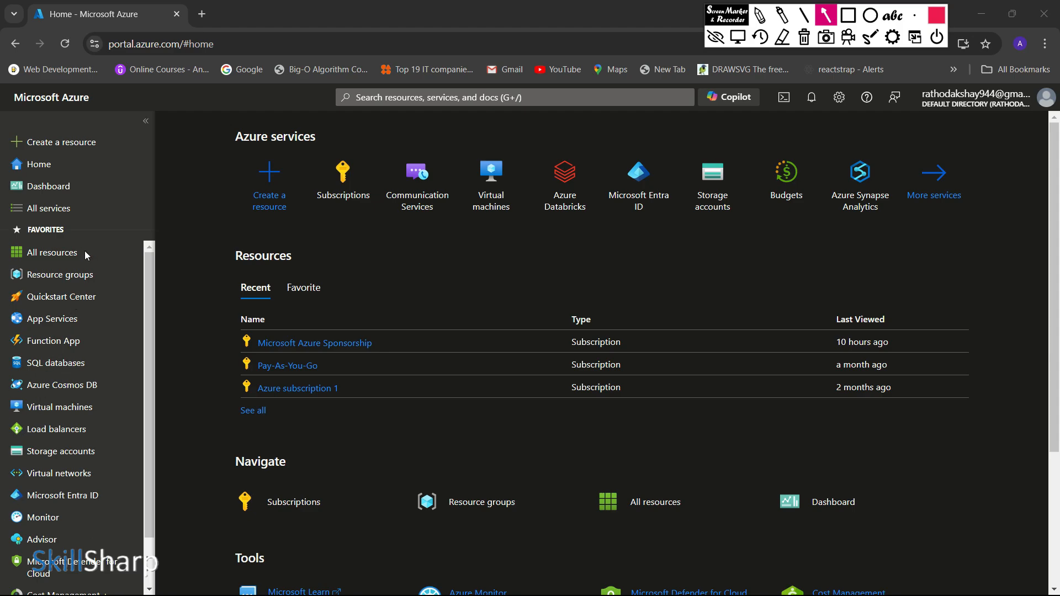
{"action": "mouse_move", "coordinate": [201, 260]}
{"action": "left_mouse_down"}
{"action": "mouse_move", "coordinate": [120, 273]}
{"action": "mouse_move", "coordinate": [110, 300]}
{"action": "mouse_move", "coordinate": [79, 328]}
{"action": "mouse_move", "coordinate": [97, 329]}
{"action": "left_mouse_up"}
{"action": "key", "text": "Delete"}
Step: Outline the portal's search bar, Cloud Shell, notifications, settings and account areas with red rectangles and clear all markings
{"action": "key", "text": "r"}
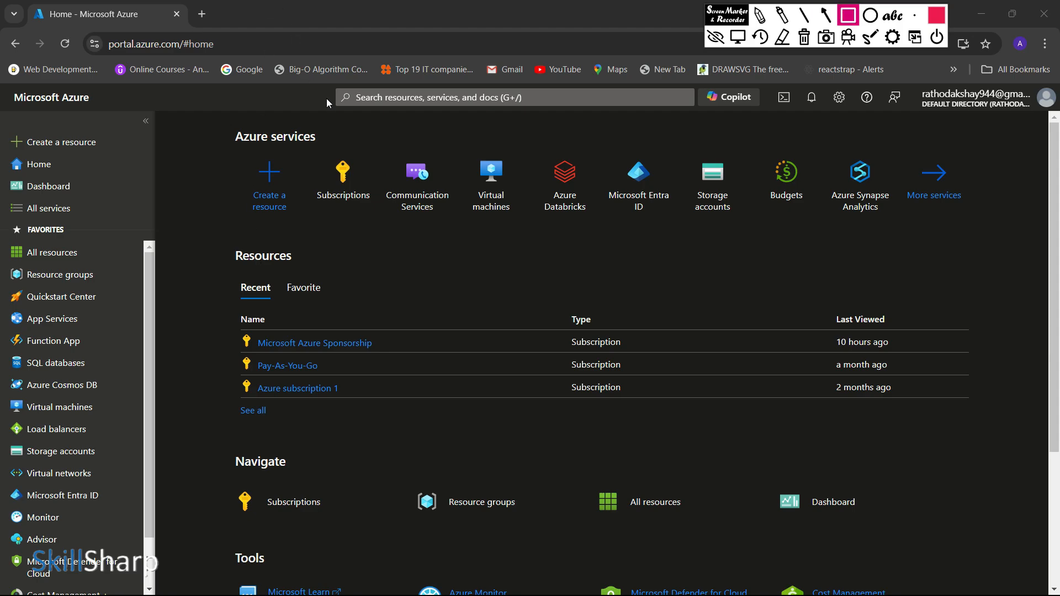
{"action": "mouse_move", "coordinate": [327, 82]}
{"action": "left_mouse_down"}
{"action": "mouse_move", "coordinate": [337, 109]}
{"action": "mouse_move", "coordinate": [751, 114]}
{"action": "mouse_move", "coordinate": [698, 115]}
{"action": "left_mouse_up"}
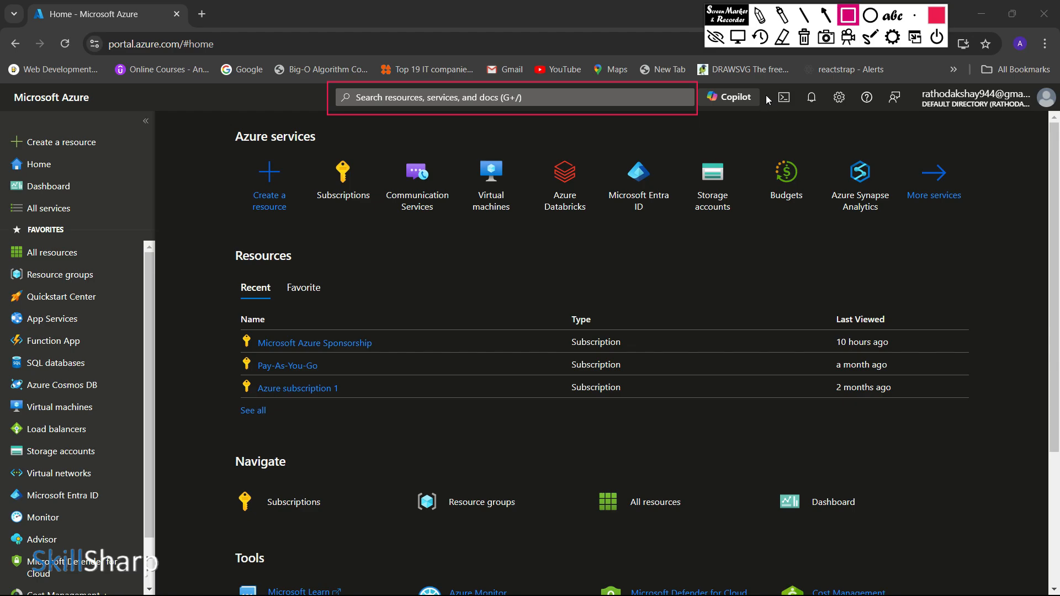
{"action": "left_click_drag", "start_coordinate": [768, 87], "coordinate": [795, 115]}
{"action": "mouse_move", "coordinate": [803, 85]}
{"action": "left_mouse_down"}
{"action": "mouse_move", "coordinate": [816, 108]}
{"action": "mouse_move", "coordinate": [855, 111]}
{"action": "left_mouse_up"}
{"action": "mouse_move", "coordinate": [910, 84]}
{"action": "left_mouse_down"}
{"action": "mouse_move", "coordinate": [969, 111]}
{"action": "mouse_move", "coordinate": [1059, 112]}
{"action": "left_mouse_up"}
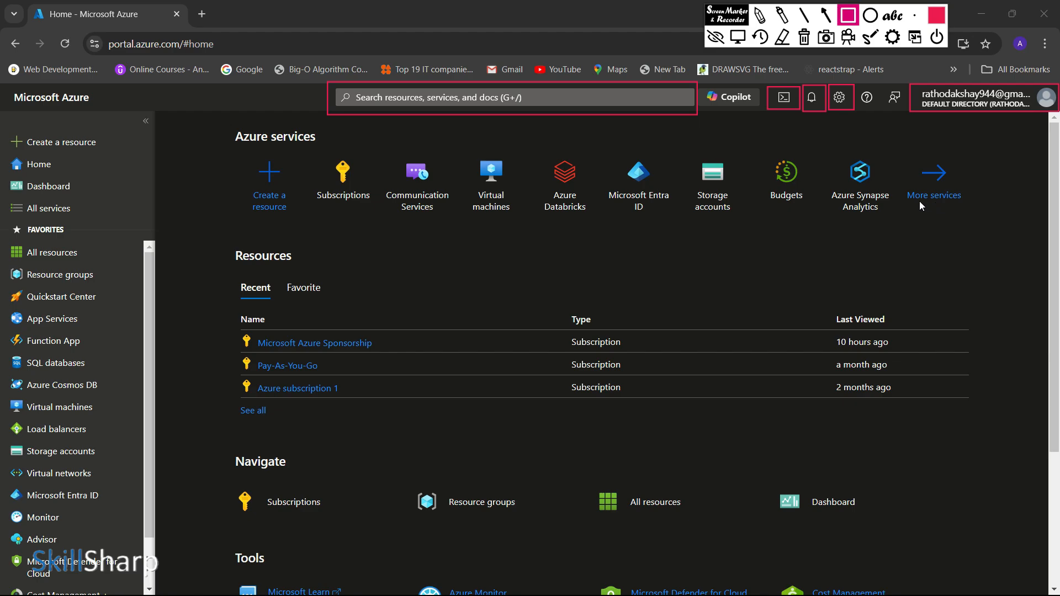
{"action": "key", "text": "Delete"}
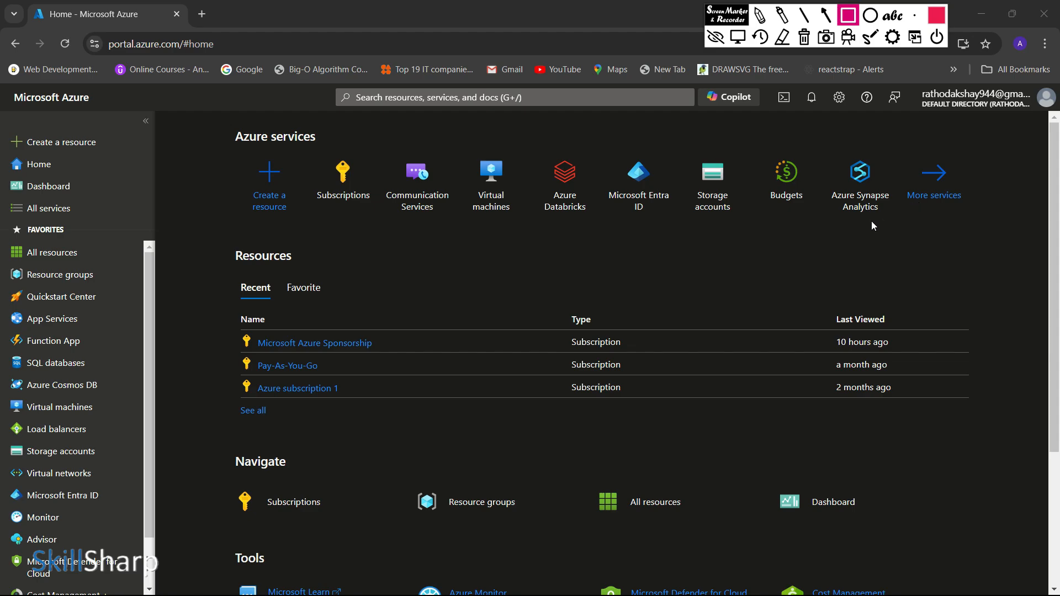
Step: Outline the Azure services and Resources sections with red rectangles, point arrows at the three recent subscriptions, and clear all markings
{"action": "mouse_move", "coordinate": [205, 118]}
{"action": "left_mouse_down"}
{"action": "mouse_move", "coordinate": [416, 263]}
{"action": "mouse_move", "coordinate": [989, 238]}
{"action": "left_mouse_up"}
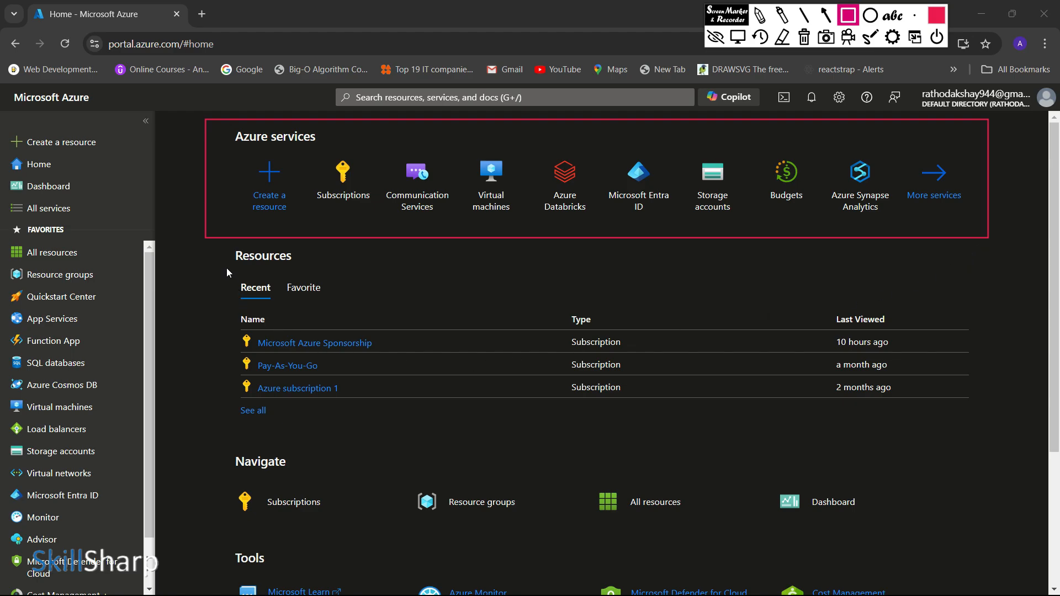
{"action": "mouse_move", "coordinate": [210, 252]}
{"action": "left_mouse_down"}
{"action": "mouse_move", "coordinate": [296, 317]}
{"action": "mouse_move", "coordinate": [628, 426]}
{"action": "mouse_move", "coordinate": [980, 433]}
{"action": "left_mouse_up"}
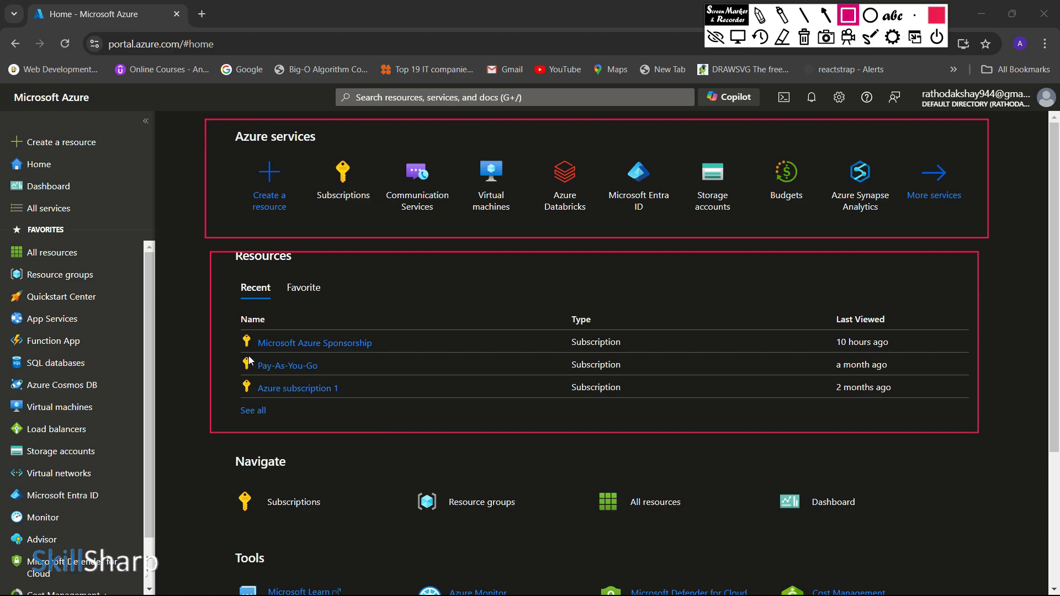
{"action": "key", "text": "a"}
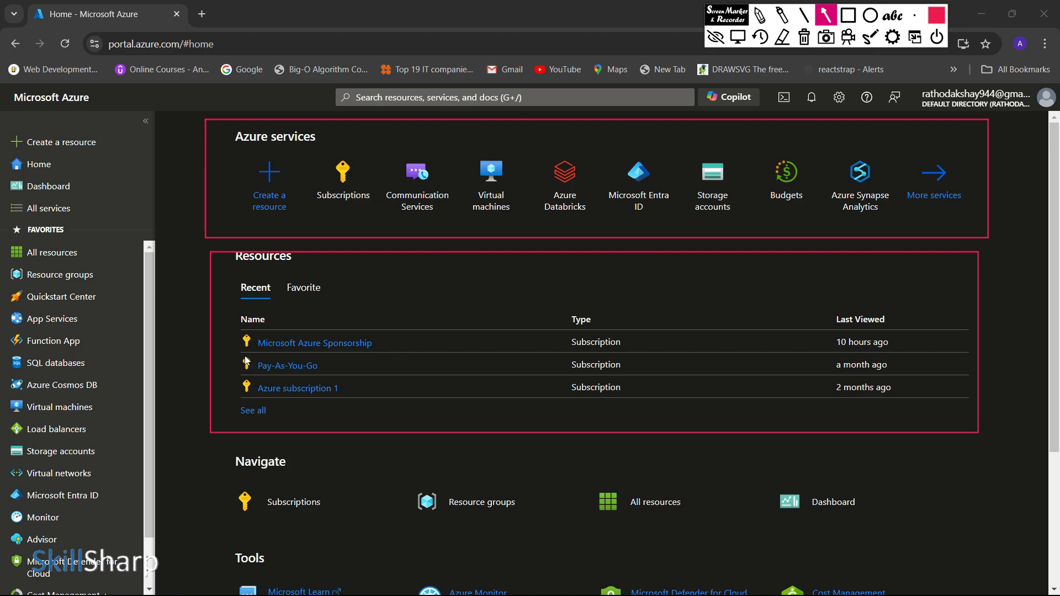
{"action": "left_click_drag", "start_coordinate": [203, 351], "coordinate": [245, 343]}
{"action": "left_click_drag", "start_coordinate": [187, 387], "coordinate": [253, 368]}
{"action": "left_click_drag", "start_coordinate": [190, 416], "coordinate": [249, 395]}
{"action": "key", "text": "Delete"}
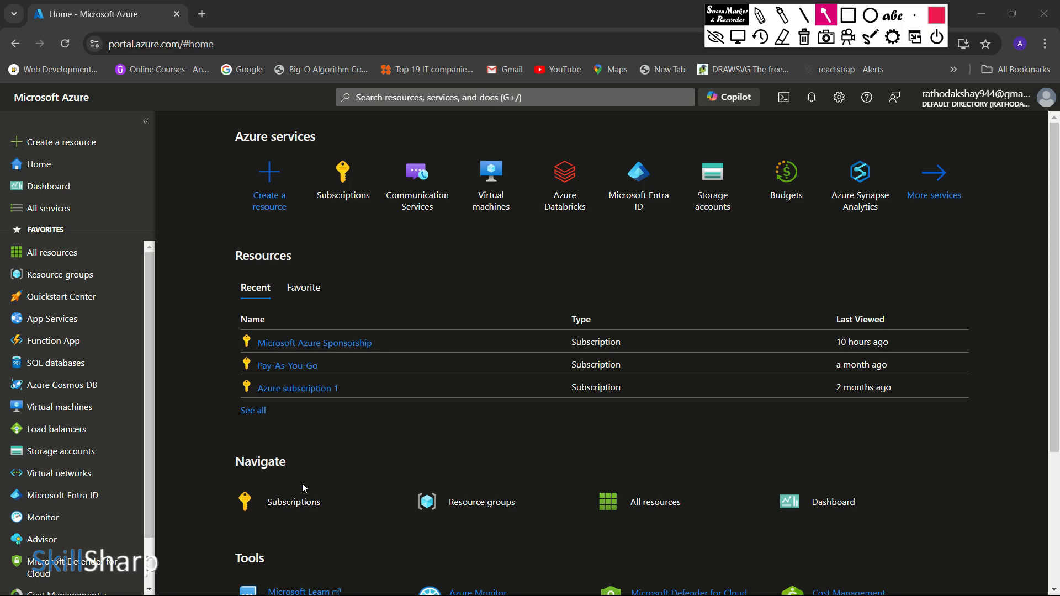
Step: Outline the Budgets service on the portal home page with a thick red rectangle and undo the marking
{"action": "scroll", "coordinate": [400, 237], "scroll_direction": "up", "scroll_amount": 3}
{"action": "key", "text": "r"}
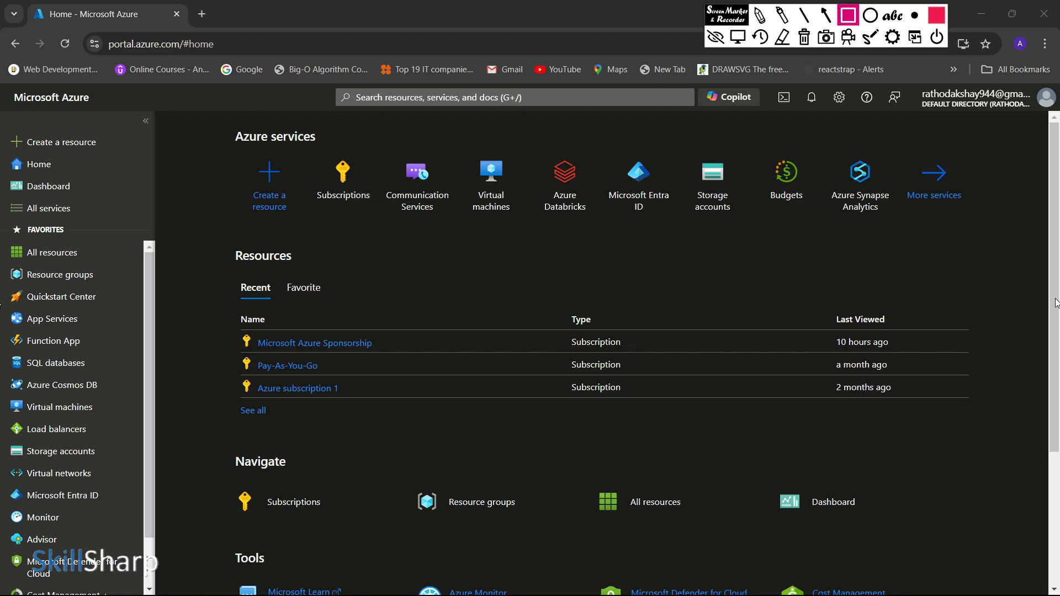
{"action": "mouse_move", "coordinate": [756, 136]}
{"action": "left_mouse_down"}
{"action": "mouse_move", "coordinate": [789, 230]}
{"action": "mouse_move", "coordinate": [826, 227]}
{"action": "left_mouse_up"}
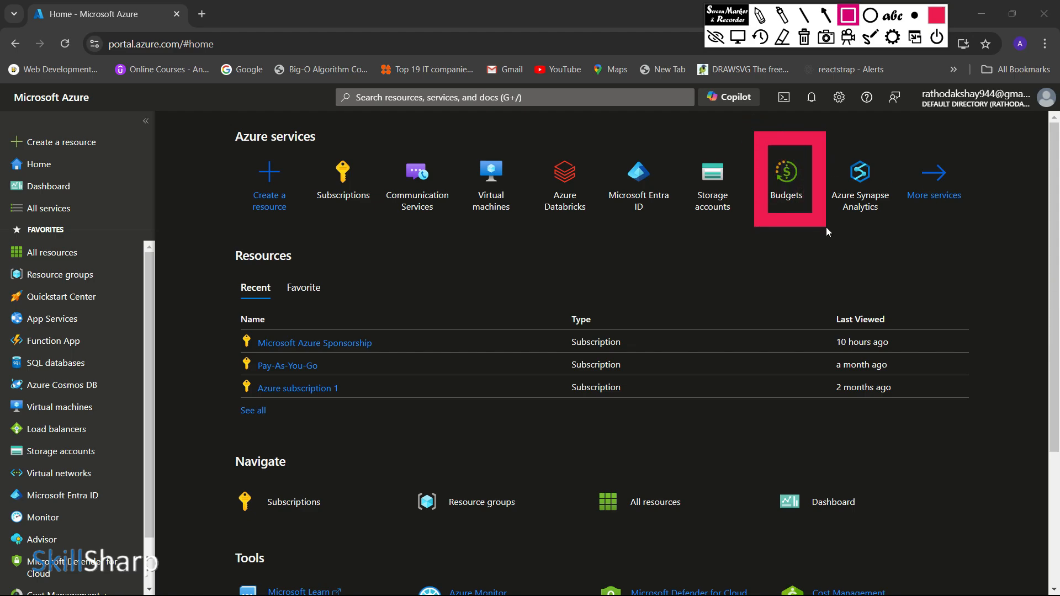
{"action": "key", "text": "ctrl+z"}
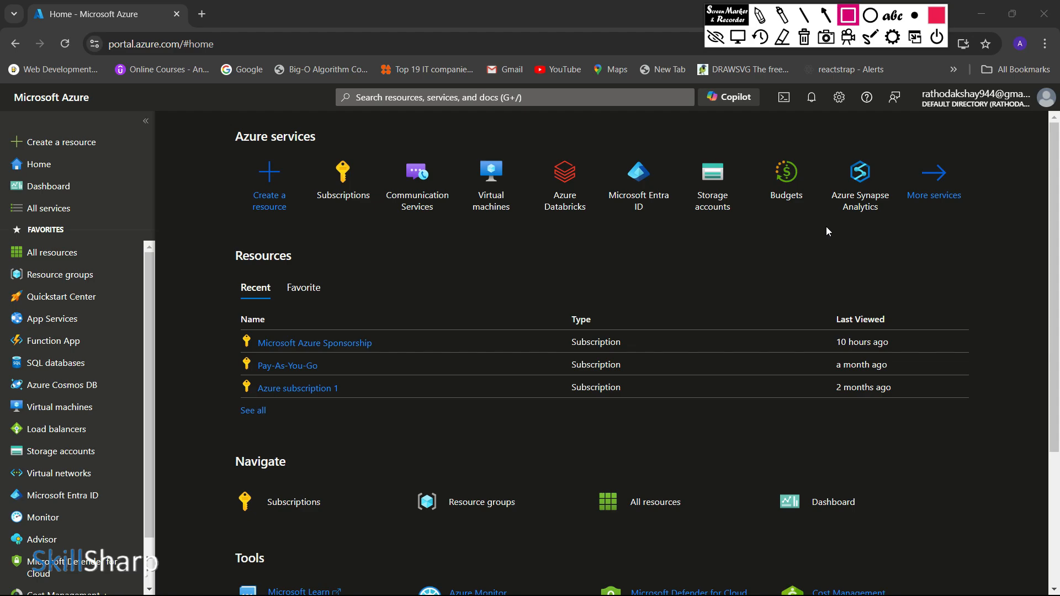
Step: Search the portal for "cost", open Cost Management, and dismiss the automatic scope selection notice
{"action": "left_click", "coordinate": [508, 104]}
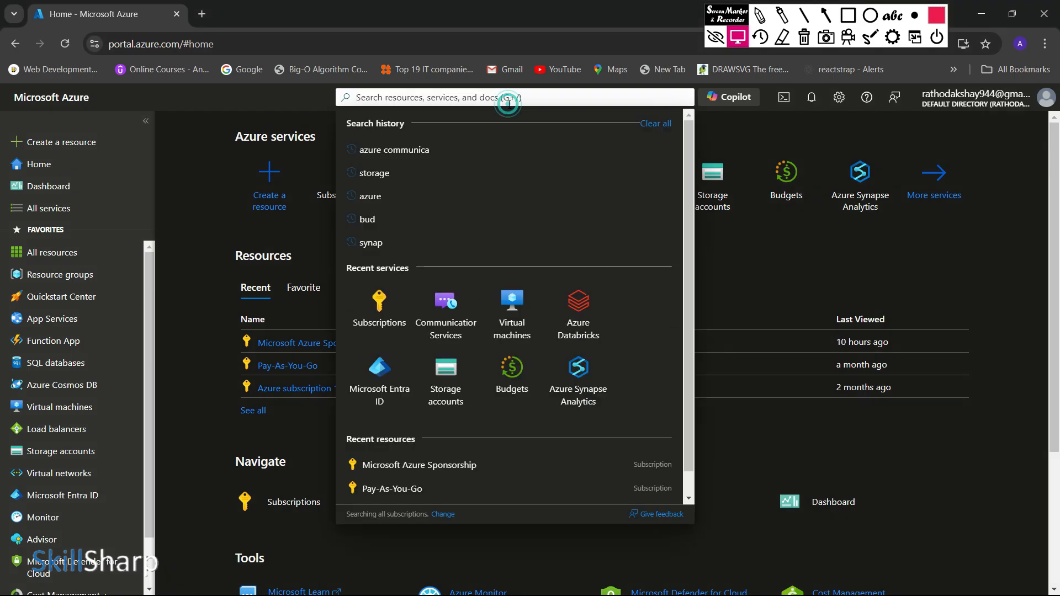
{"action": "type", "text": "cost"}
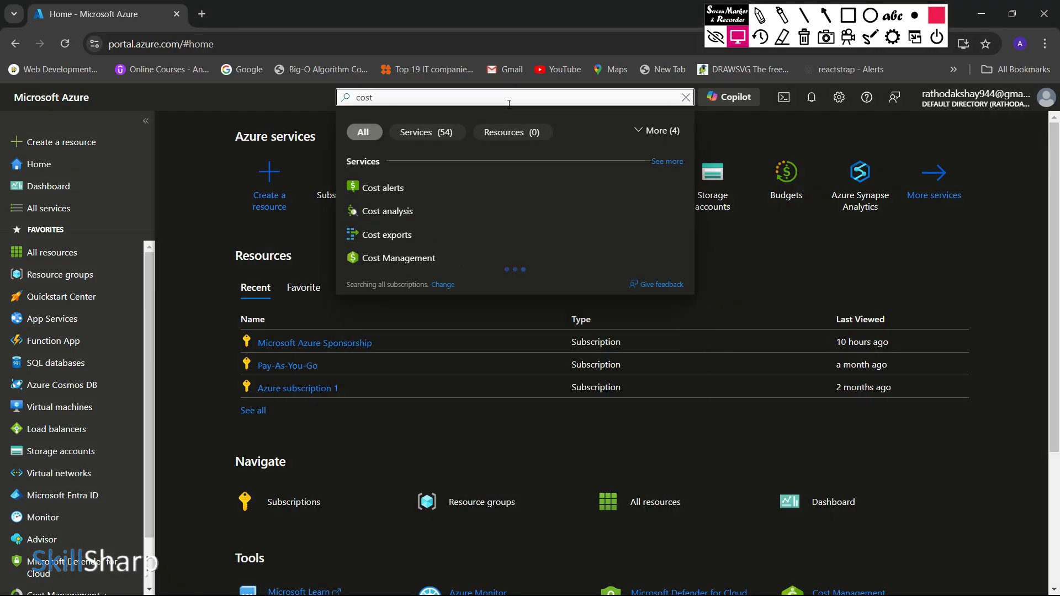
{"action": "left_click", "coordinate": [409, 250]}
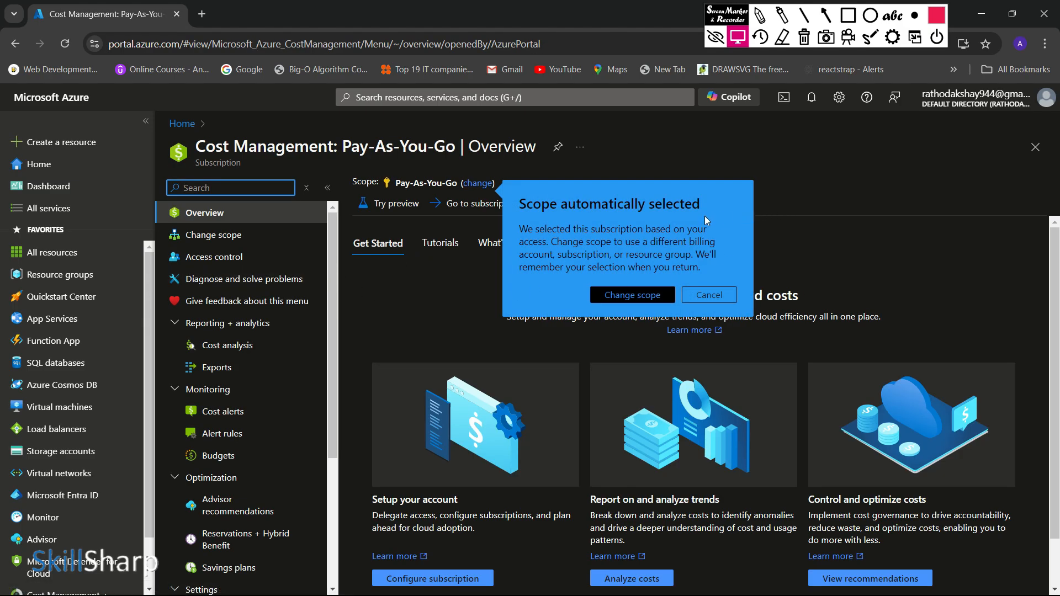
{"action": "left_click", "coordinate": [710, 295]}
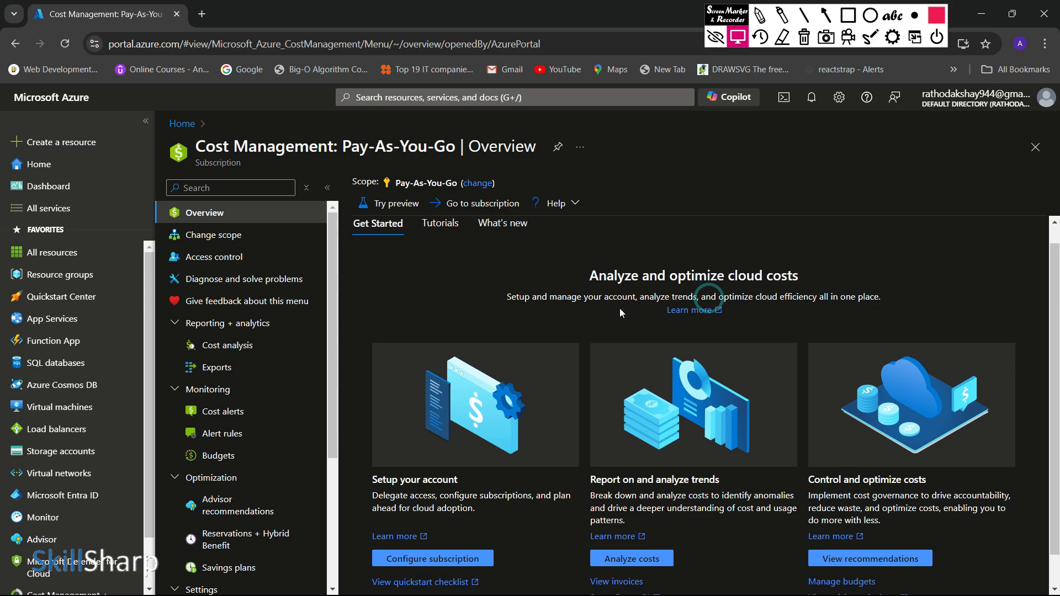
Step: Look over the Cost Management overview and open the Budgets page under Monitoring
{"action": "scroll", "coordinate": [620, 308], "scroll_direction": "down", "scroll_amount": 1}
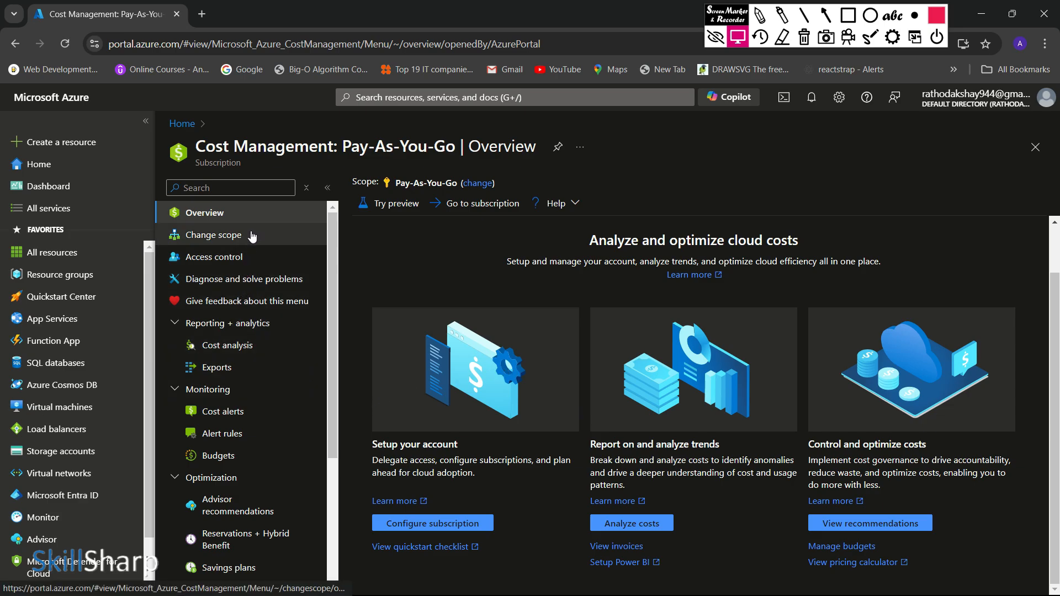
{"action": "scroll", "coordinate": [249, 419], "scroll_direction": "down", "scroll_amount": 3}
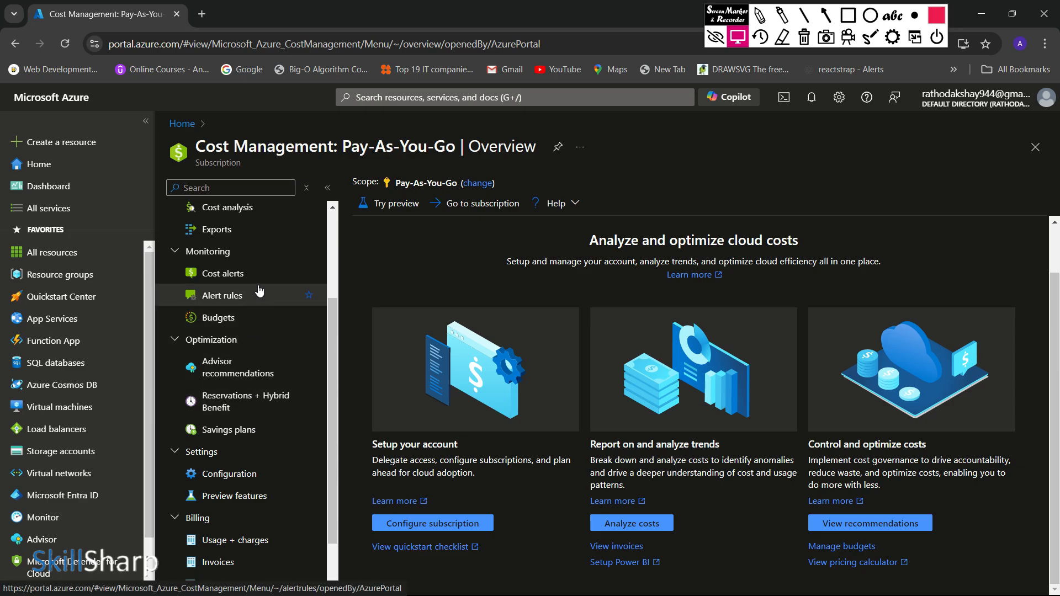
{"action": "left_click", "coordinate": [248, 318]}
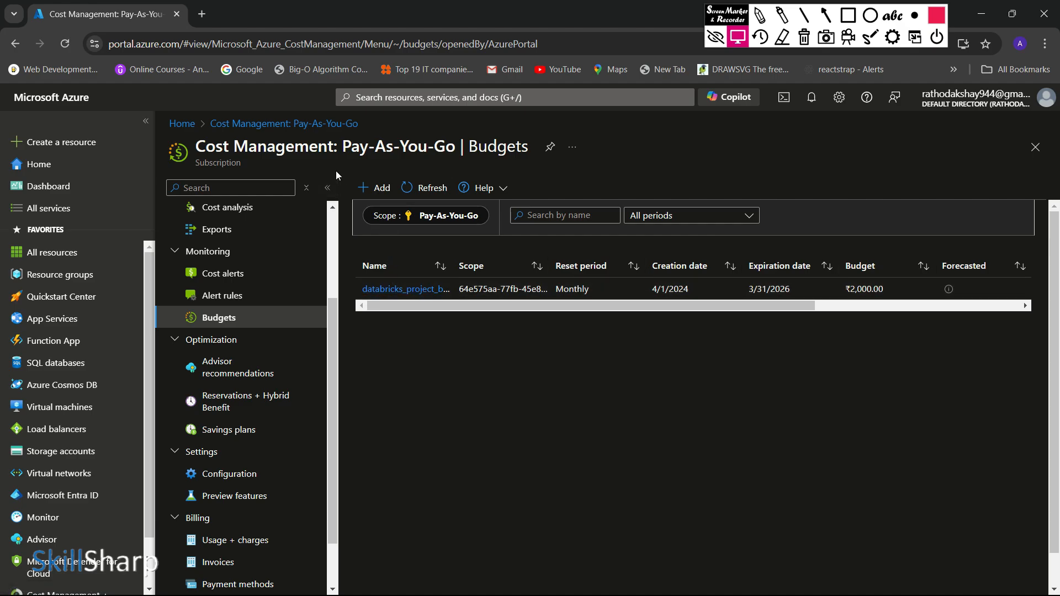
Step: Outline the Add command on the Budgets page with a thin red rectangle and clear the marking
{"action": "key", "text": "ctrl+shift+r"}
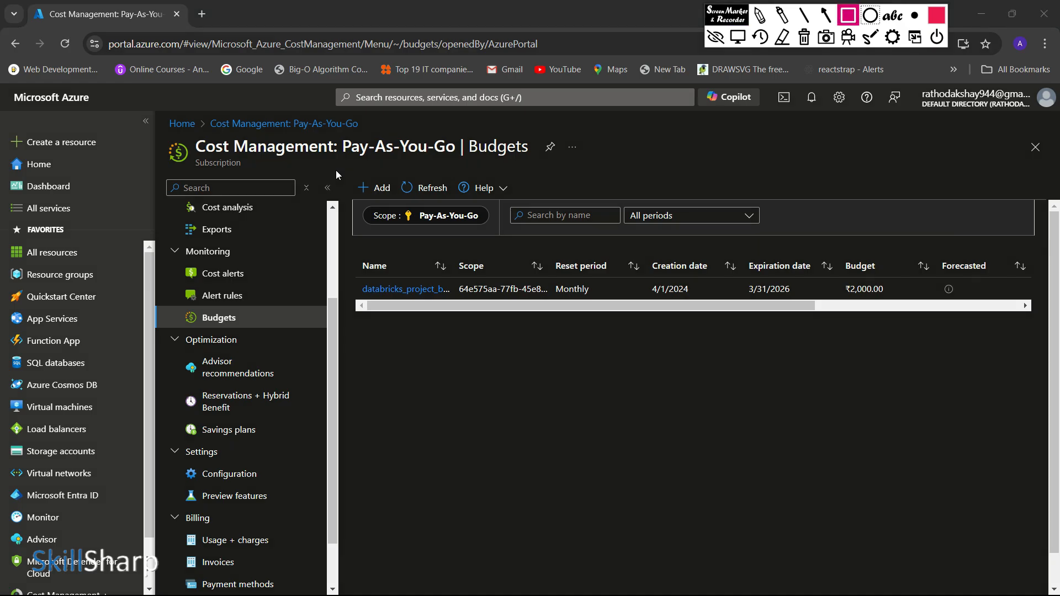
{"action": "key", "text": "ctrl+shift+w"}
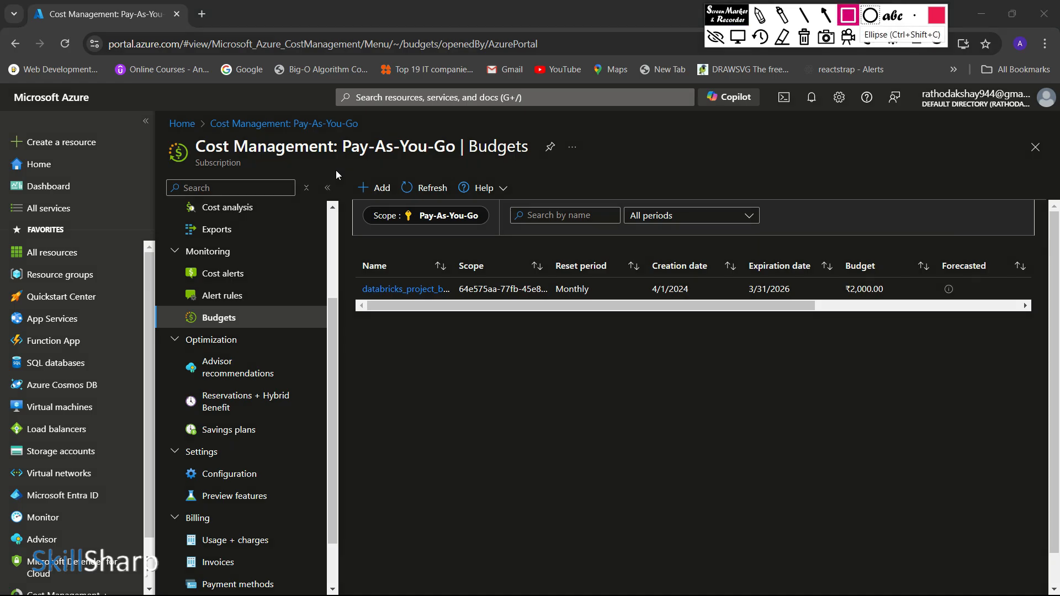
{"action": "left_click_drag", "start_coordinate": [351, 177], "coordinate": [396, 197]}
{"action": "key", "text": "Escape"}
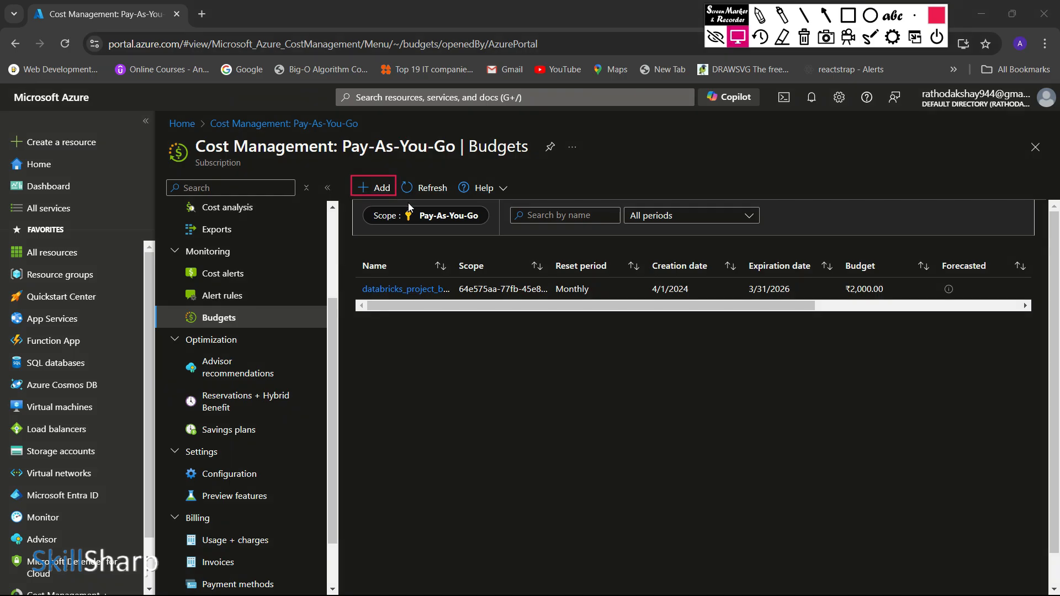
{"action": "key", "text": "Delete"}
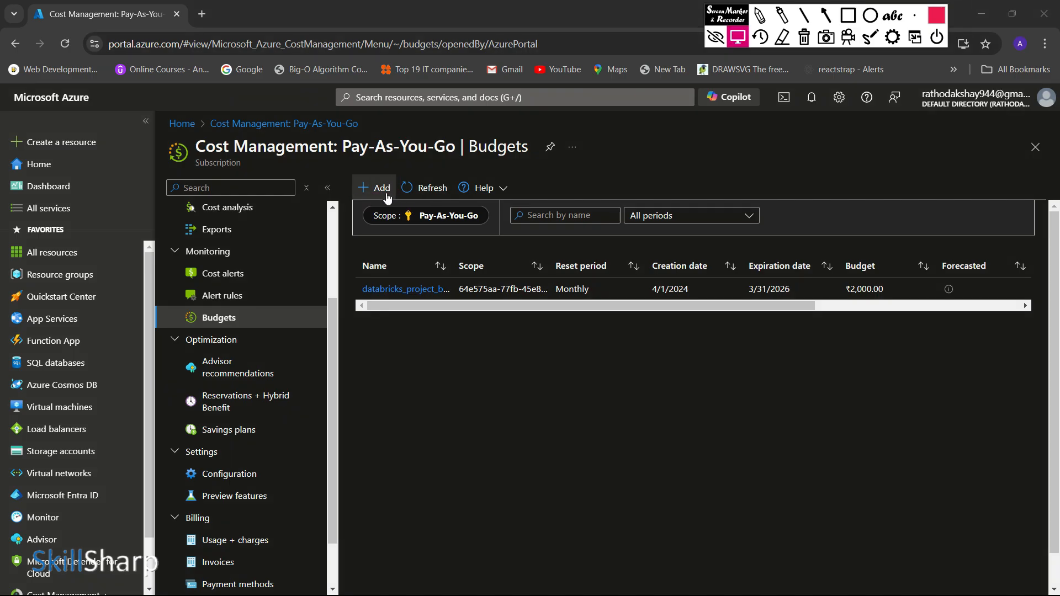
Step: Start a new budget for the Pay-As-You-Go subscription and review its scope, name, reset period and date fields
{"action": "left_click", "coordinate": [385, 190]}
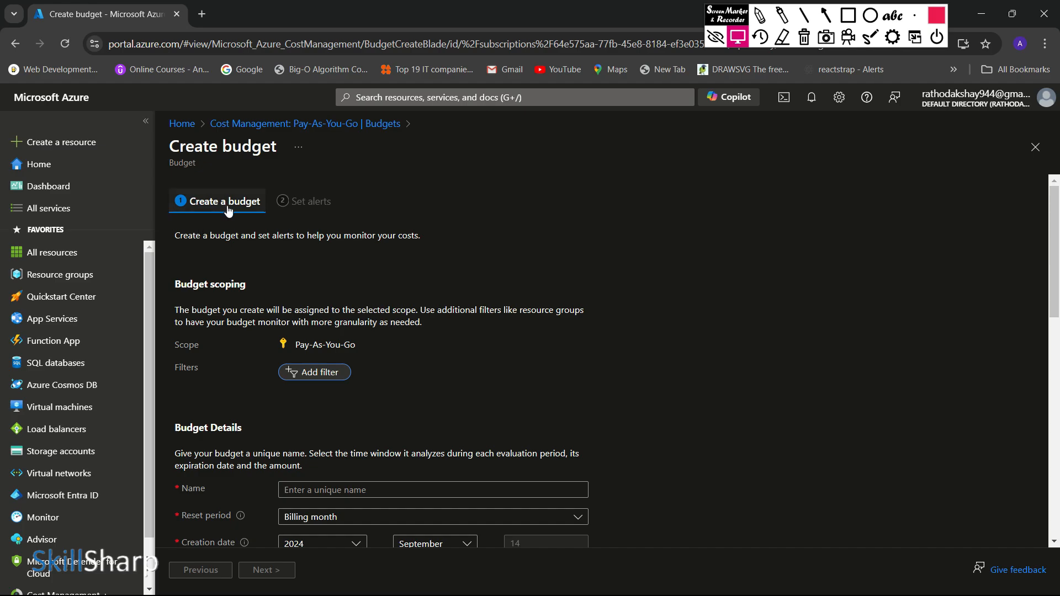
{"action": "scroll", "coordinate": [309, 250], "scroll_direction": "down", "scroll_amount": 1}
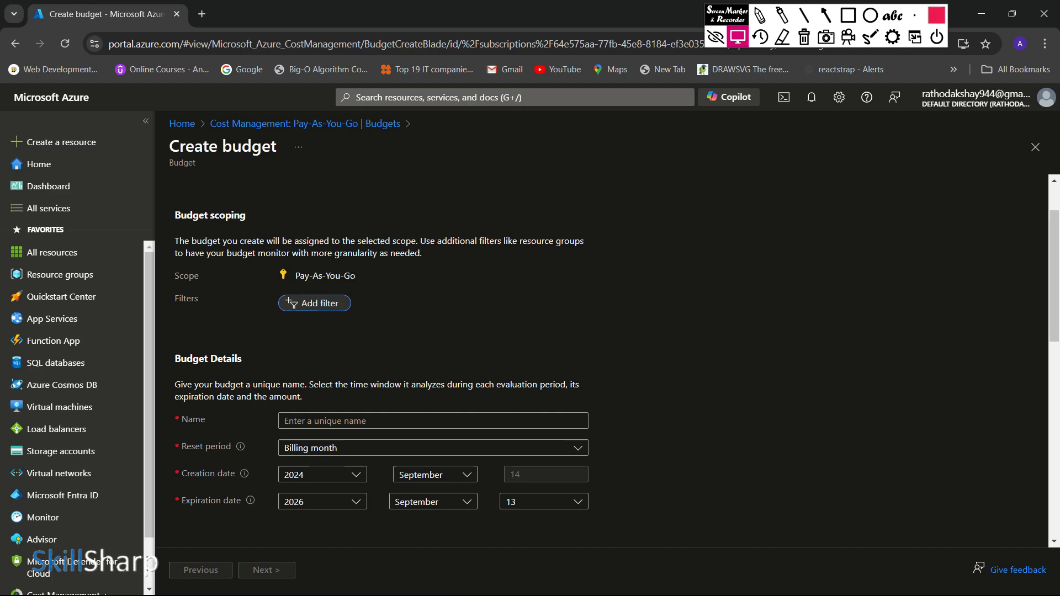
{"action": "scroll", "coordinate": [607, 359], "scroll_direction": "down", "scroll_amount": 1}
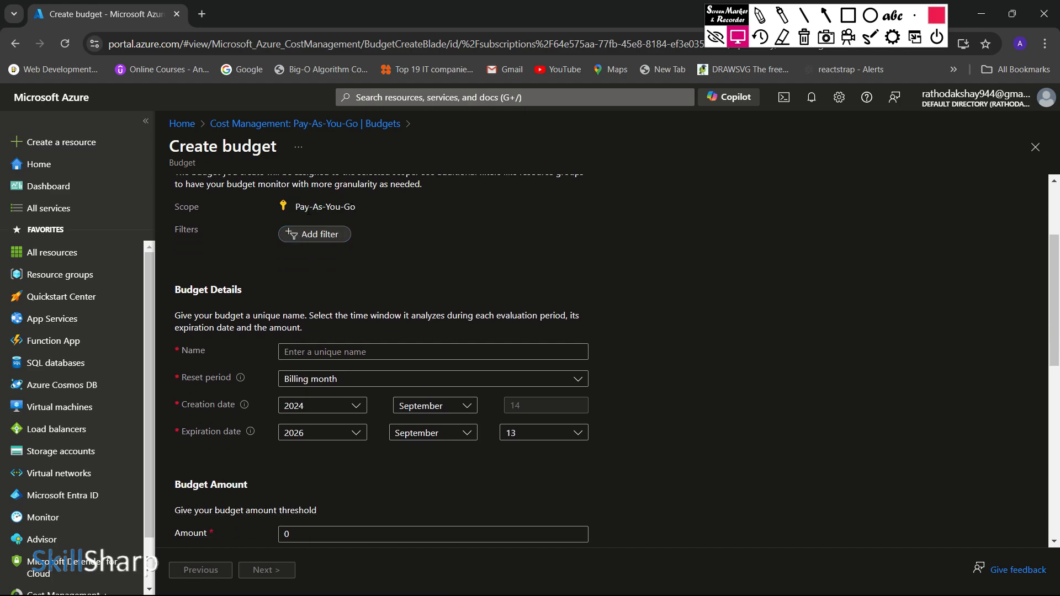
{"action": "left_click_drag", "start_coordinate": [295, 206], "coordinate": [364, 214]}
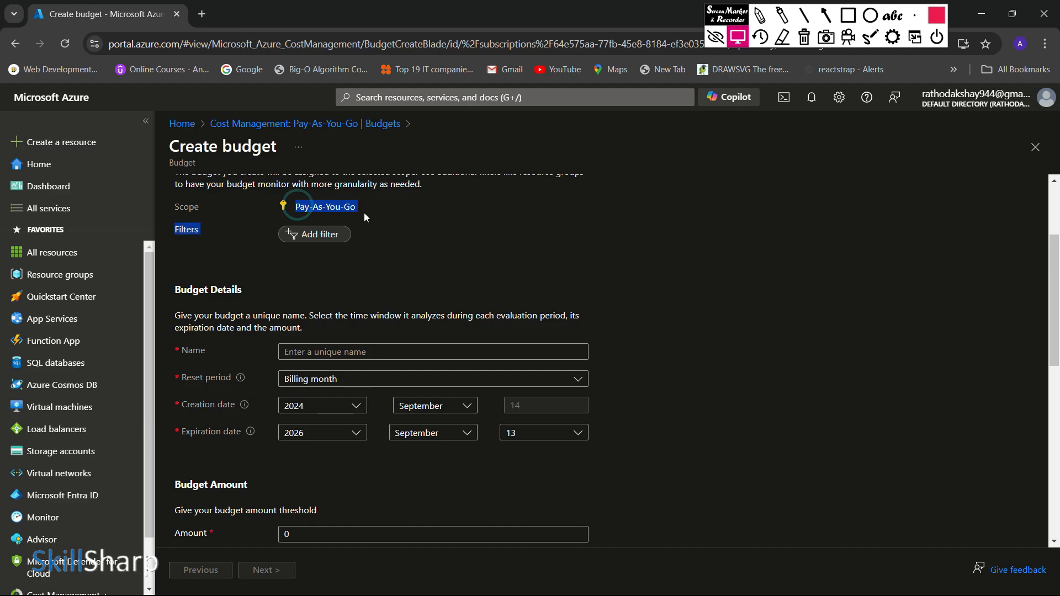
{"action": "left_click", "coordinate": [385, 235]}
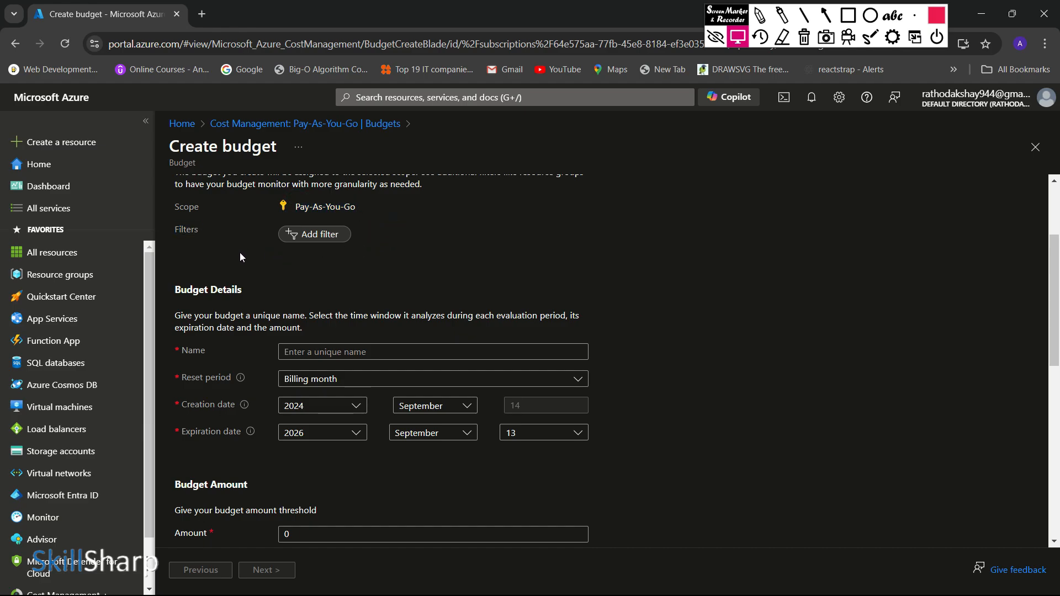
{"action": "scroll", "coordinate": [199, 243], "scroll_direction": "down", "scroll_amount": 1}
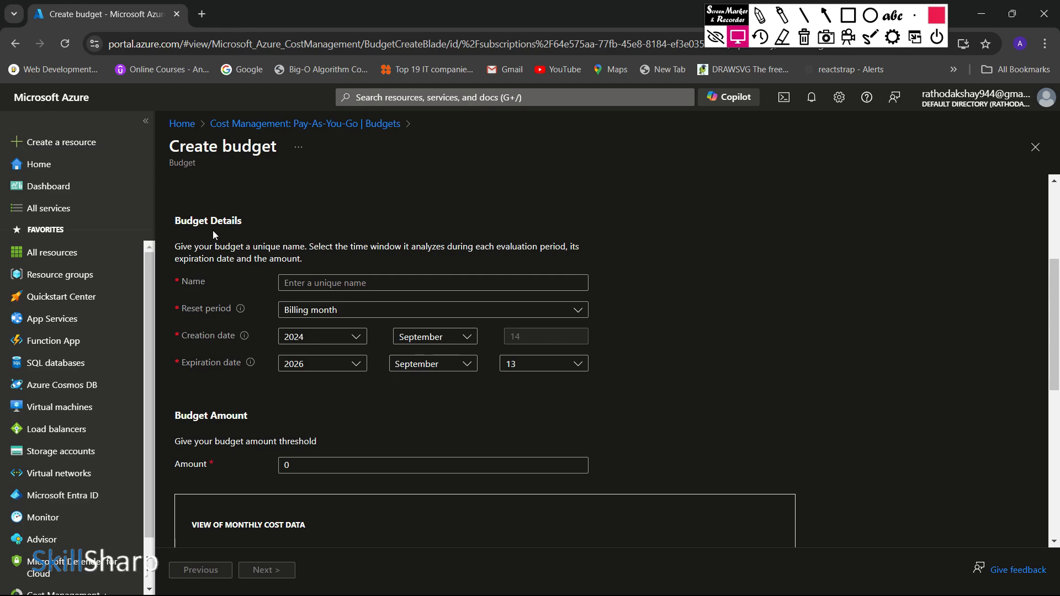
{"action": "left_click", "coordinate": [328, 282]}
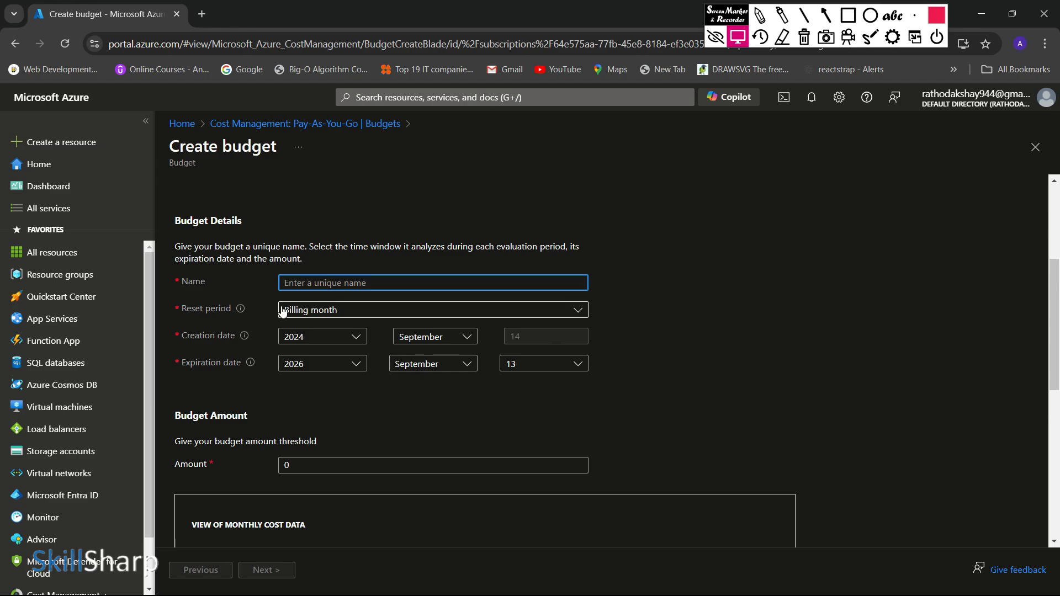
{"action": "scroll", "coordinate": [203, 345], "scroll_direction": "down", "scroll_amount": 1}
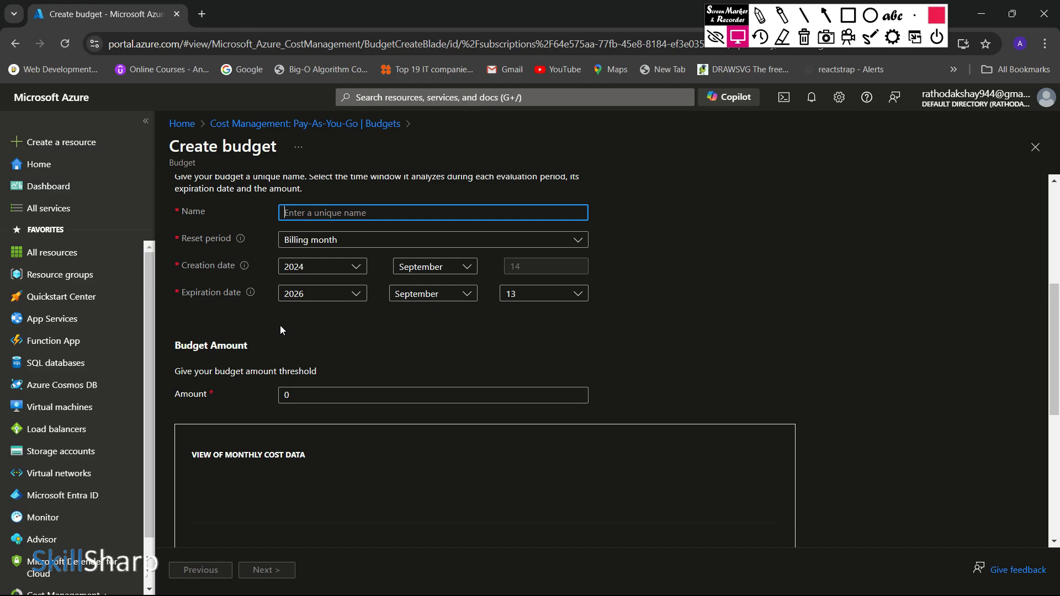
{"action": "scroll", "coordinate": [204, 299], "scroll_direction": "down", "scroll_amount": 1}
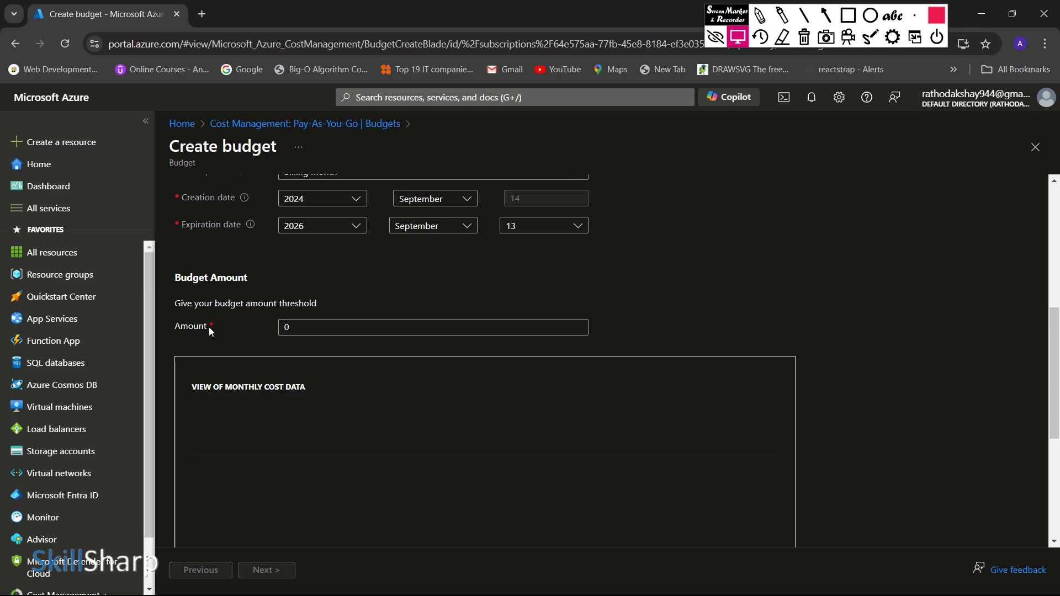
Step: Set the budget amount threshold to 2000
{"action": "scroll", "coordinate": [246, 319], "scroll_direction": "down", "scroll_amount": 1}
{"action": "left_click", "coordinate": [295, 261]}
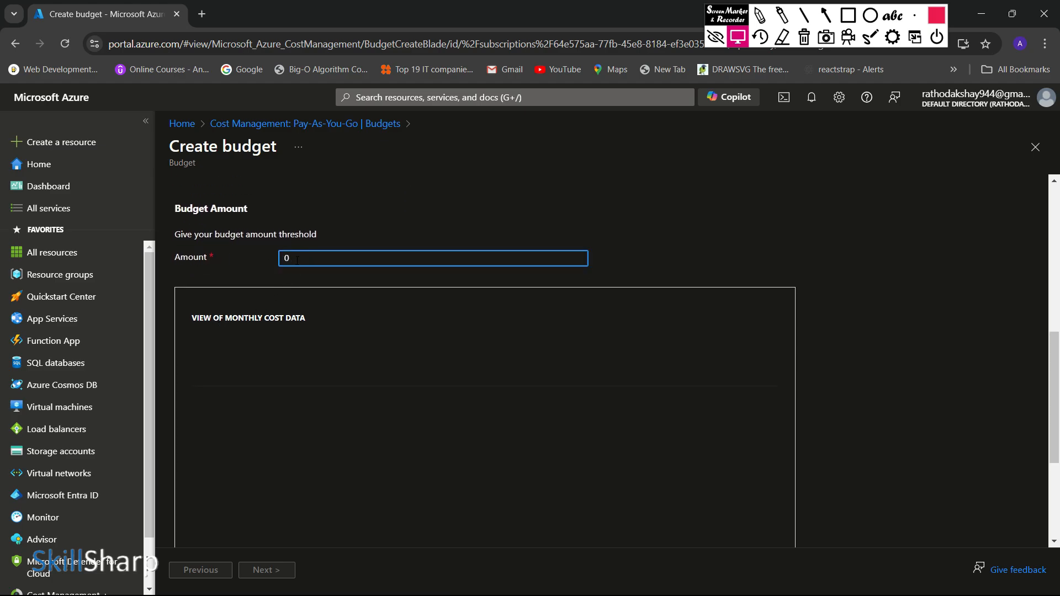
{"action": "left_click", "coordinate": [297, 260]}
{"action": "key", "text": "BackSpace"}
{"action": "type", "text": "2"}
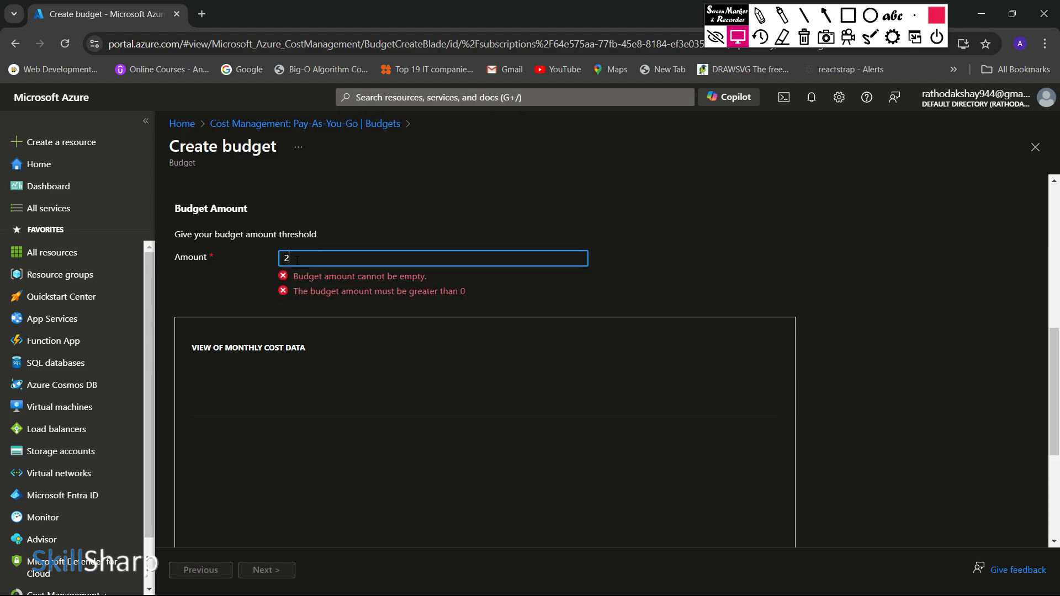
{"action": "type", "text": "000"}
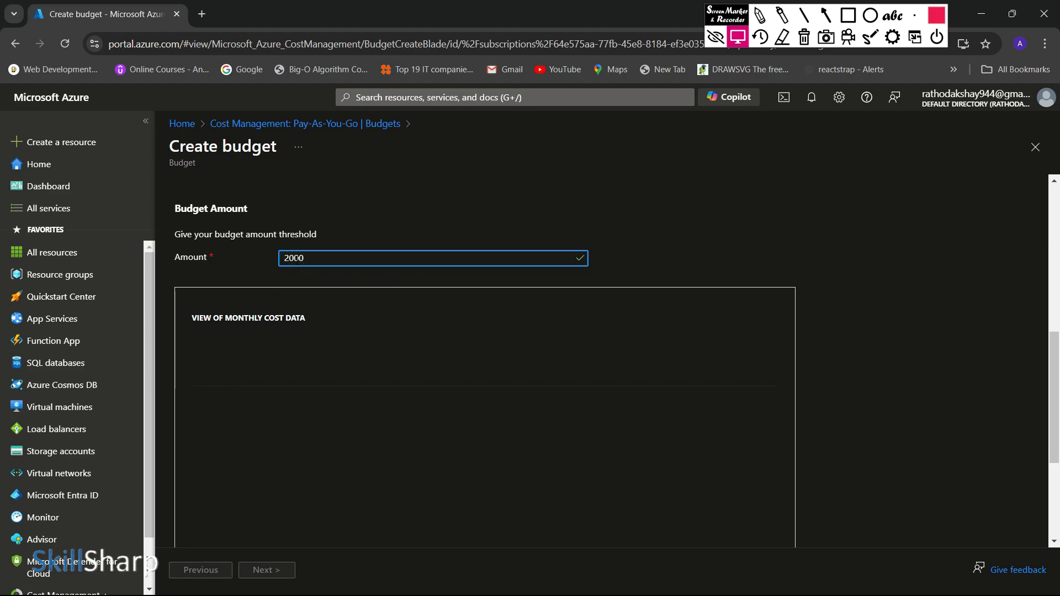
Step: Choose Billing month as the new budget's reset period and return to the Budget Amount section
{"action": "scroll", "coordinate": [389, 339], "scroll_direction": "up", "scroll_amount": 4}
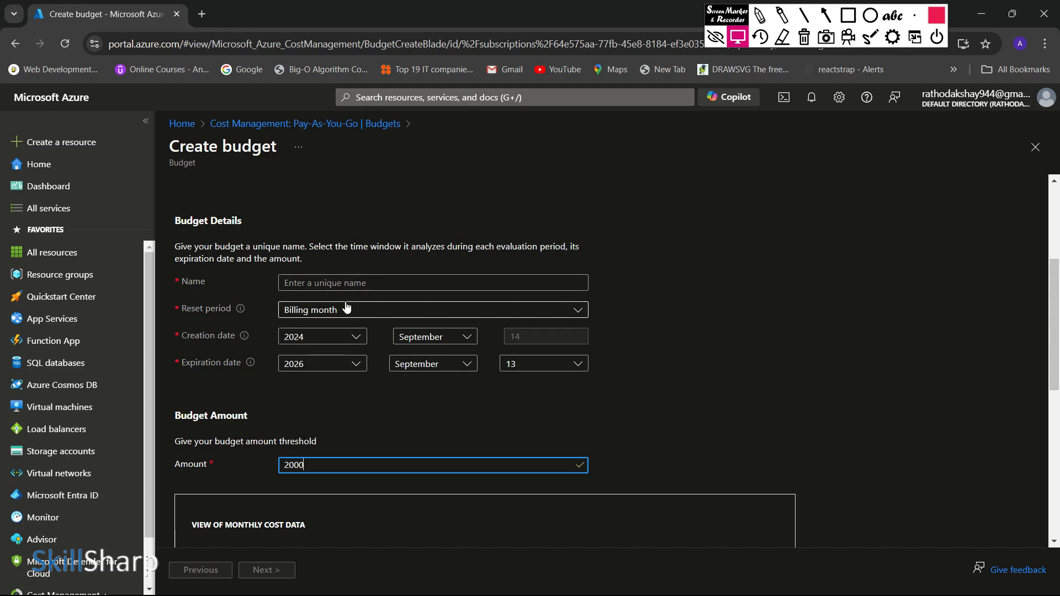
{"action": "left_click", "coordinate": [347, 308]}
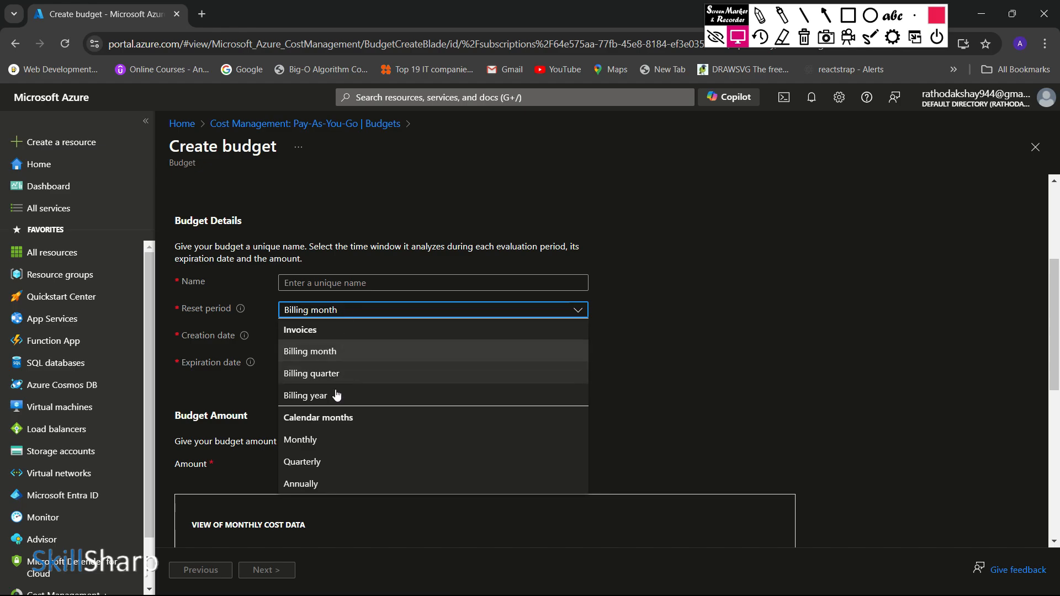
{"action": "left_click", "coordinate": [343, 351]}
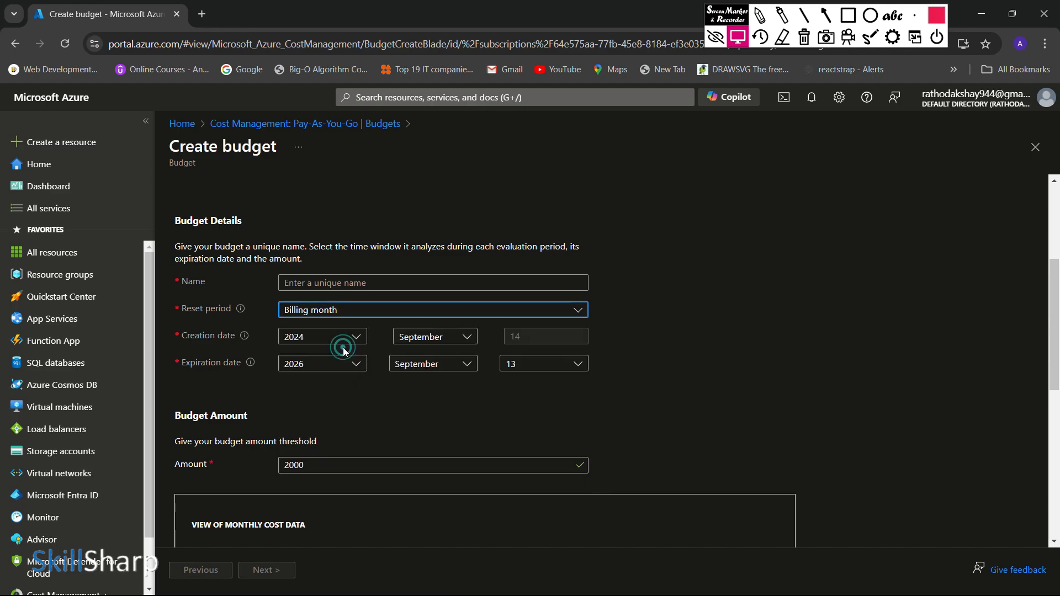
{"action": "scroll", "coordinate": [343, 351], "scroll_direction": "down", "scroll_amount": 1}
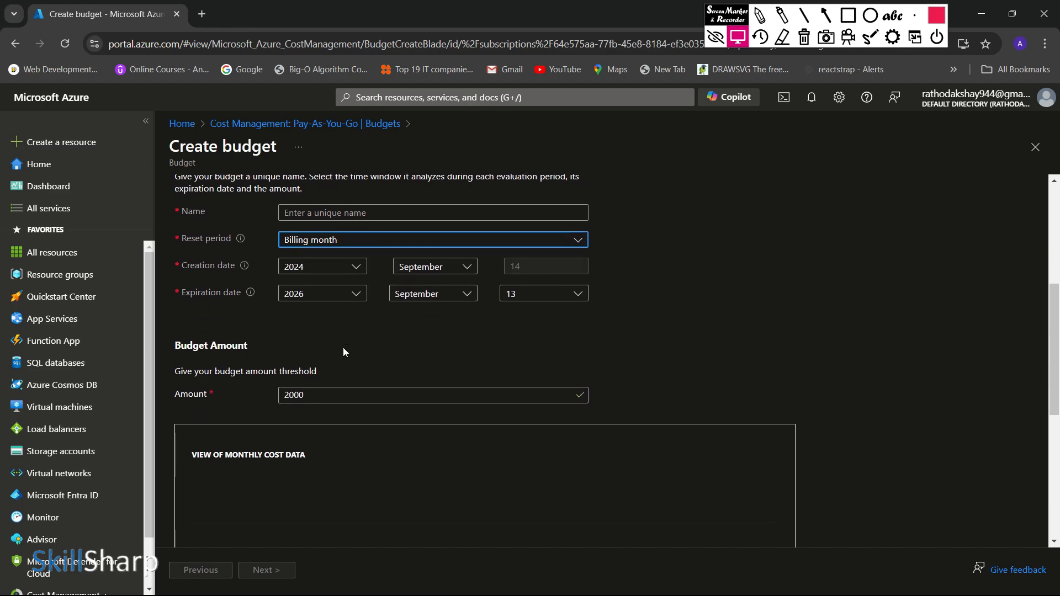
{"action": "scroll", "coordinate": [343, 352], "scroll_direction": "down", "scroll_amount": 2}
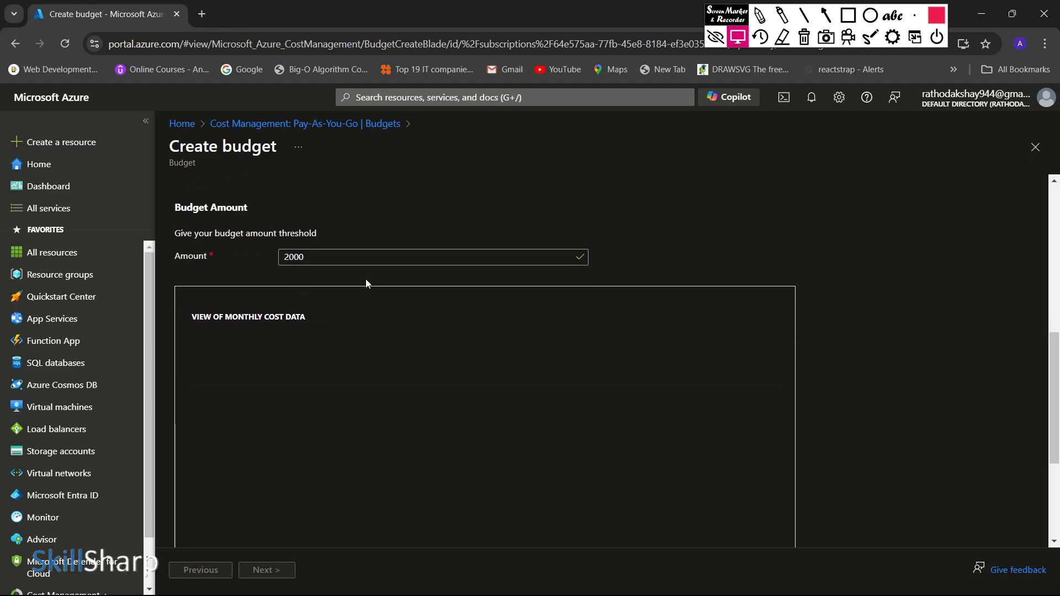
Step: Name the new budget my_sample_budget and proceed to the Set alerts stage
{"action": "scroll", "coordinate": [367, 279], "scroll_direction": "down", "scroll_amount": 3}
{"action": "scroll", "coordinate": [286, 519], "scroll_direction": "up", "scroll_amount": 9}
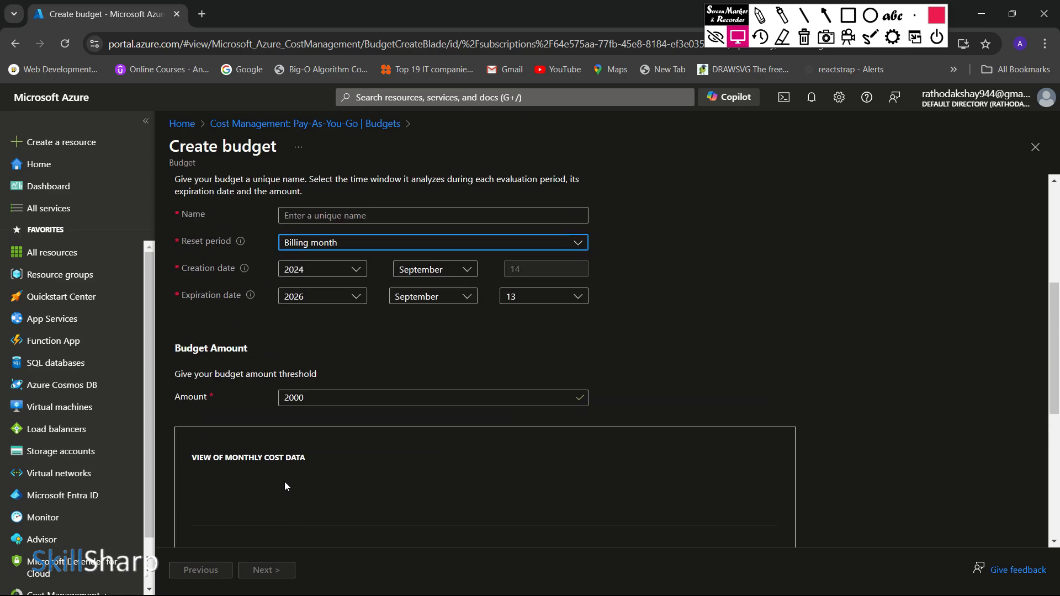
{"action": "scroll", "coordinate": [318, 479], "scroll_direction": "down", "scroll_amount": 2}
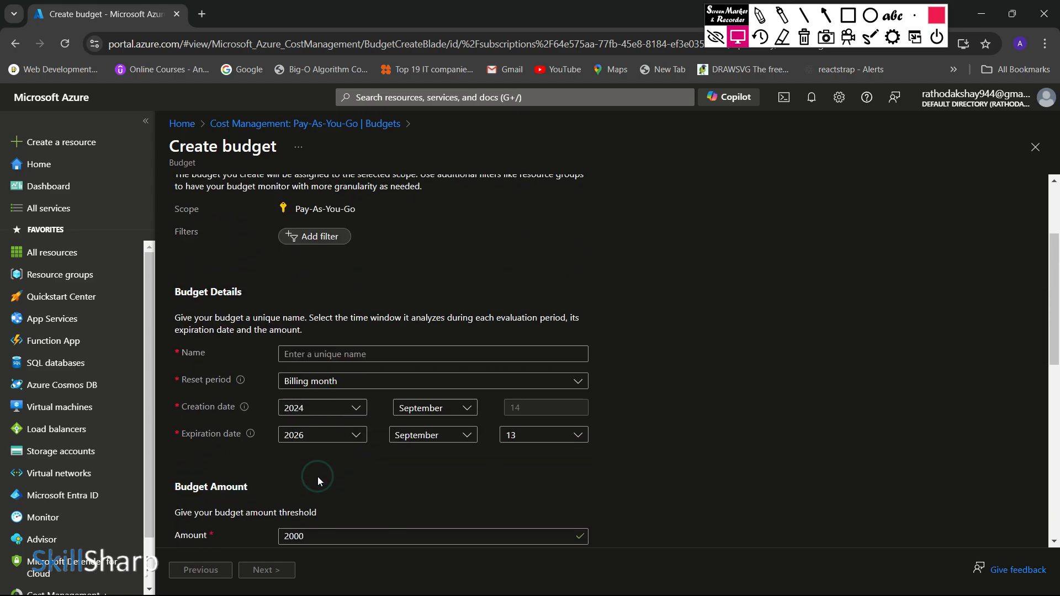
{"action": "left_click", "coordinate": [325, 352]}
{"action": "type", "text": "m"}
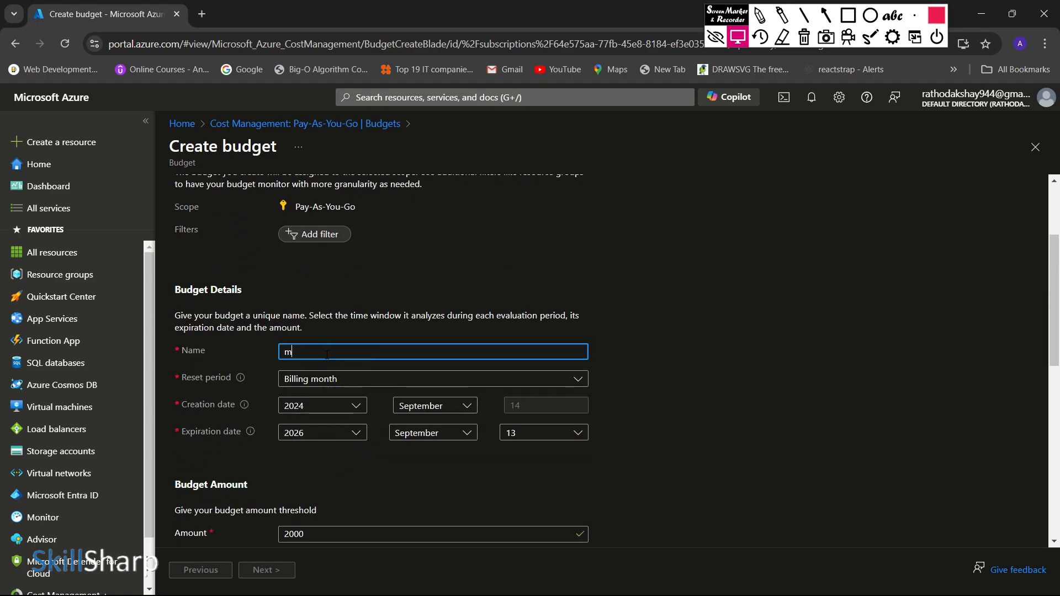
{"action": "type", "text": "y_"}
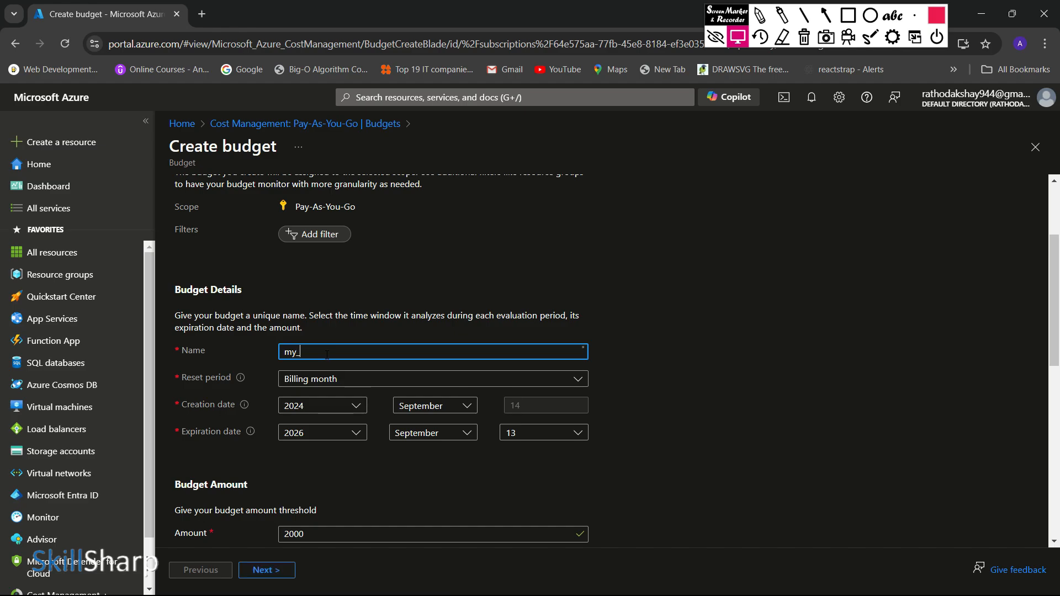
{"action": "type", "text": "sample_budge"}
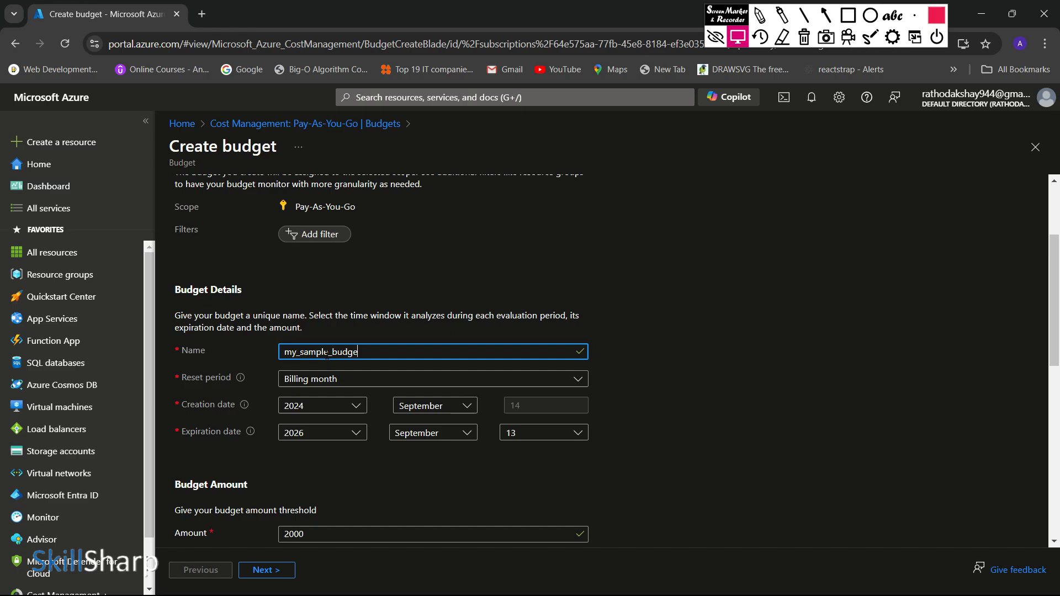
{"action": "type", "text": "t"}
{"action": "scroll", "coordinate": [320, 364], "scroll_direction": "down", "scroll_amount": 8}
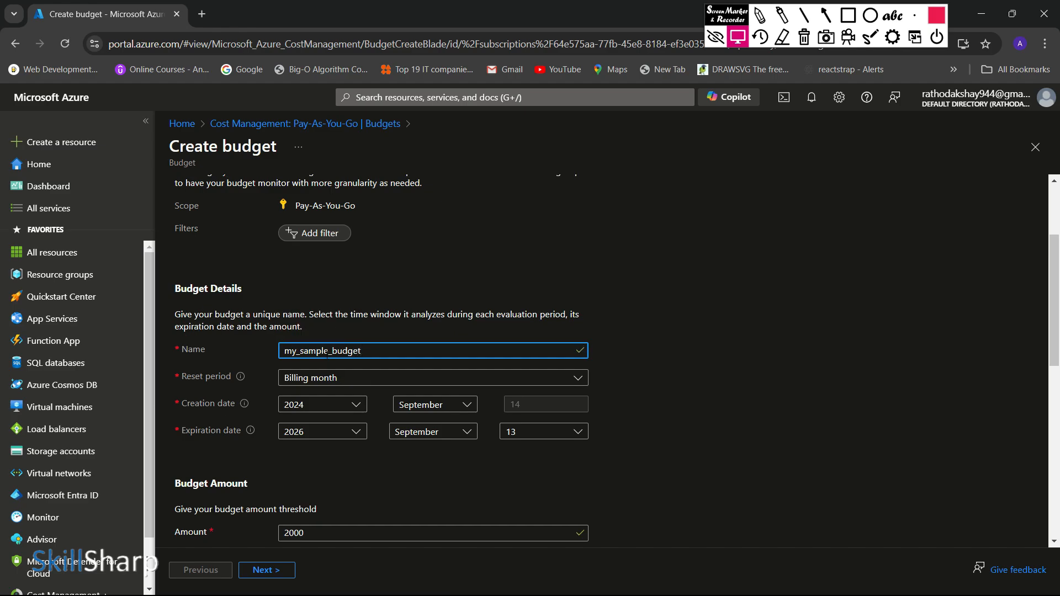
{"action": "left_click", "coordinate": [271, 570]}
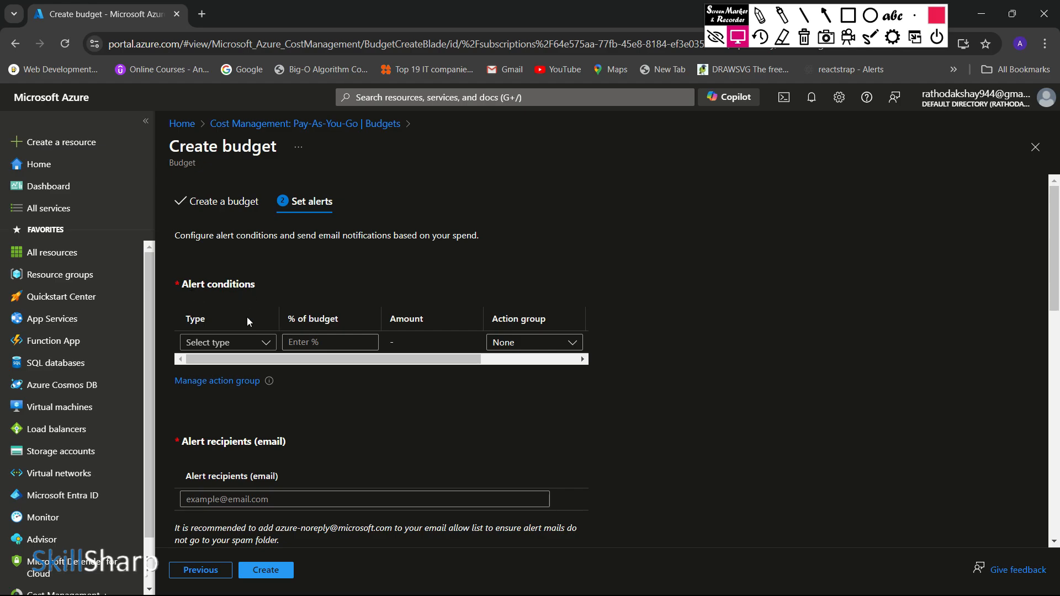
Step: Add an Actual alert condition at 50% of the budget and check its available action groups
{"action": "left_click", "coordinate": [237, 343]}
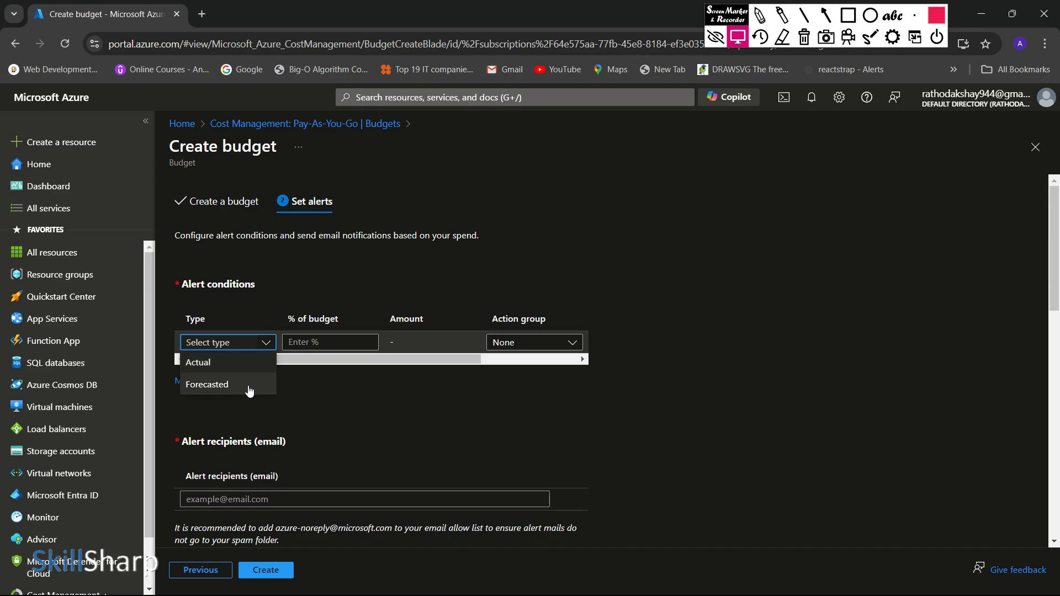
{"action": "left_click", "coordinate": [250, 363]}
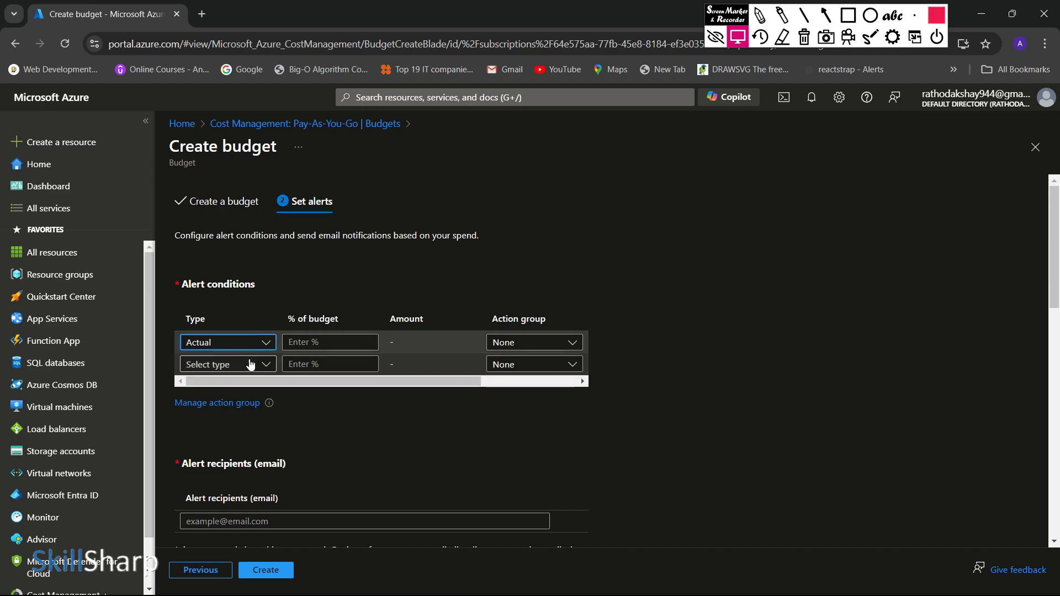
{"action": "left_click", "coordinate": [332, 342]}
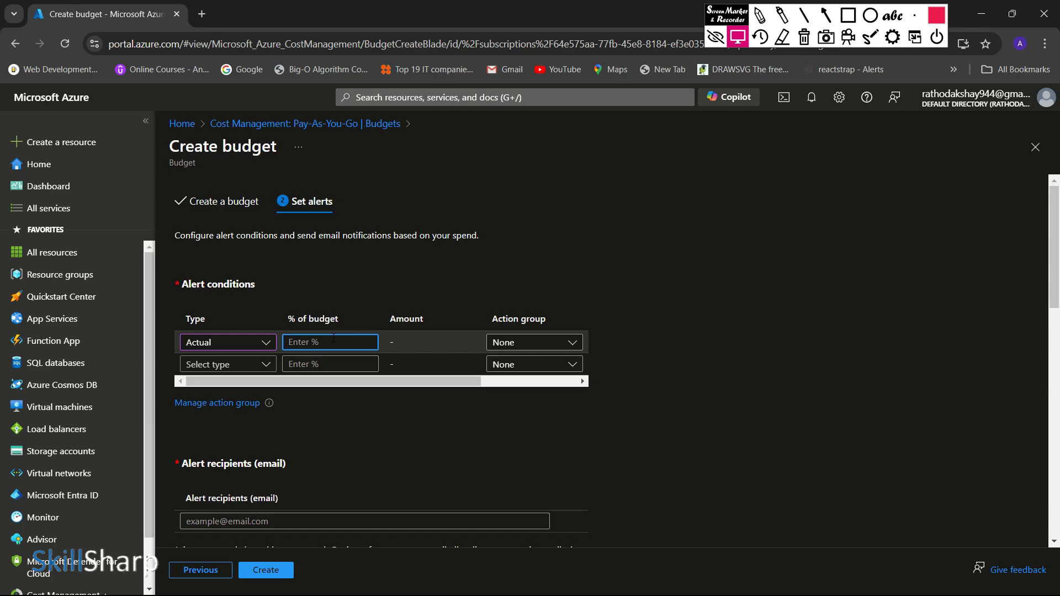
{"action": "type", "text": "50"}
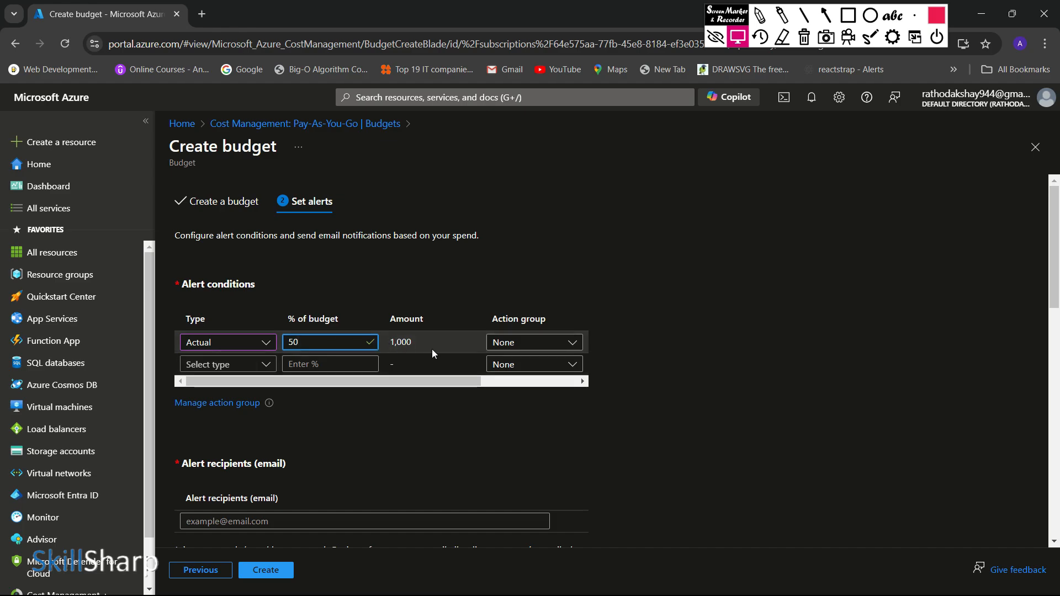
{"action": "left_click", "coordinate": [547, 343]}
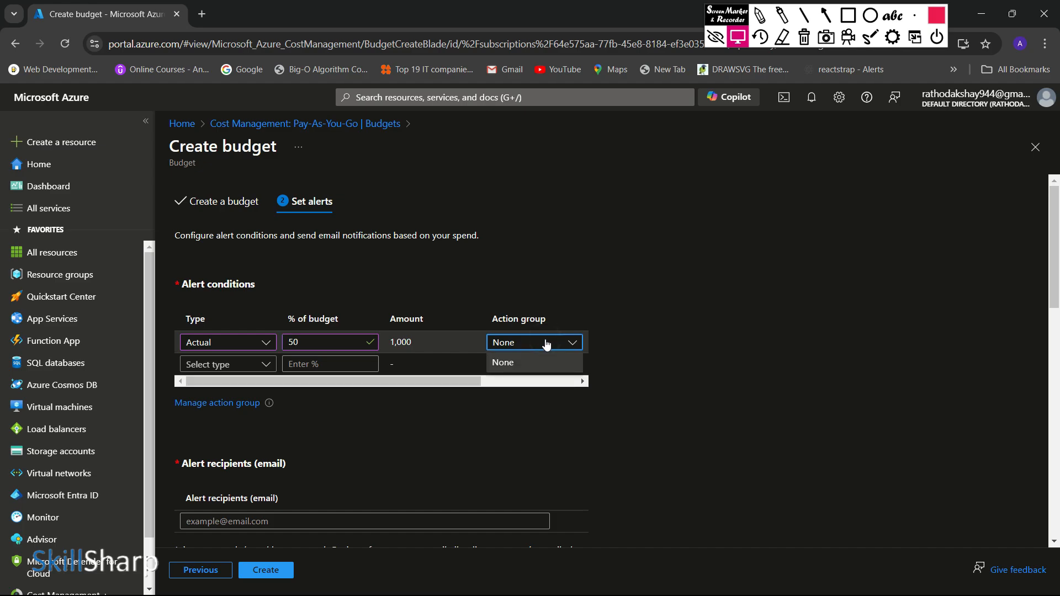
{"action": "left_click", "coordinate": [429, 434]}
Step: Review the alert recipients field, the language preference options and the monthly cost data view for the budget alerts
{"action": "scroll", "coordinate": [416, 432], "scroll_direction": "down", "scroll_amount": 3}
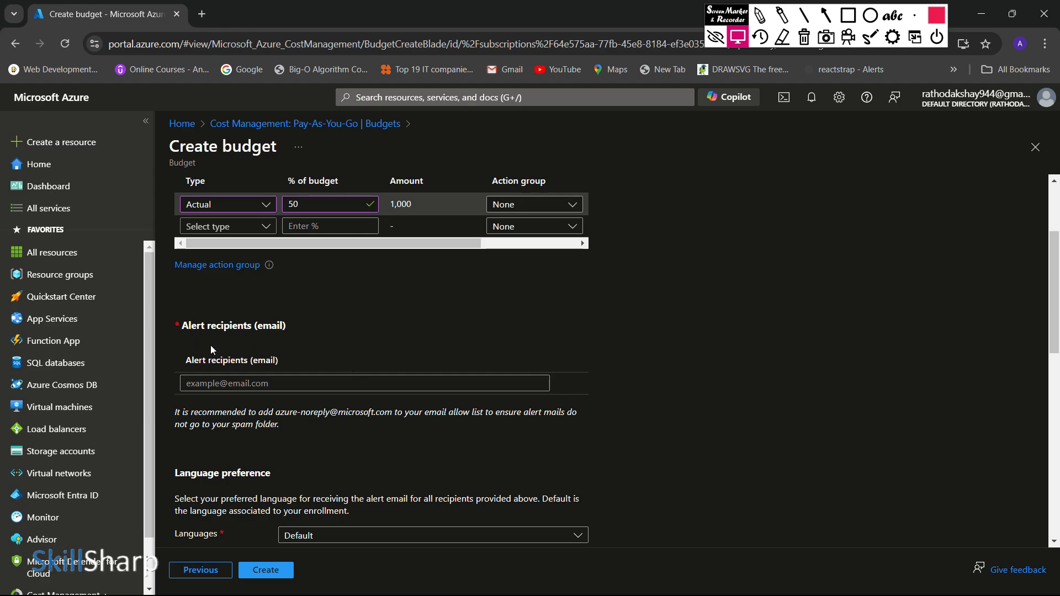
{"action": "scroll", "coordinate": [263, 356], "scroll_direction": "down", "scroll_amount": 2}
{"action": "left_click", "coordinate": [264, 313]}
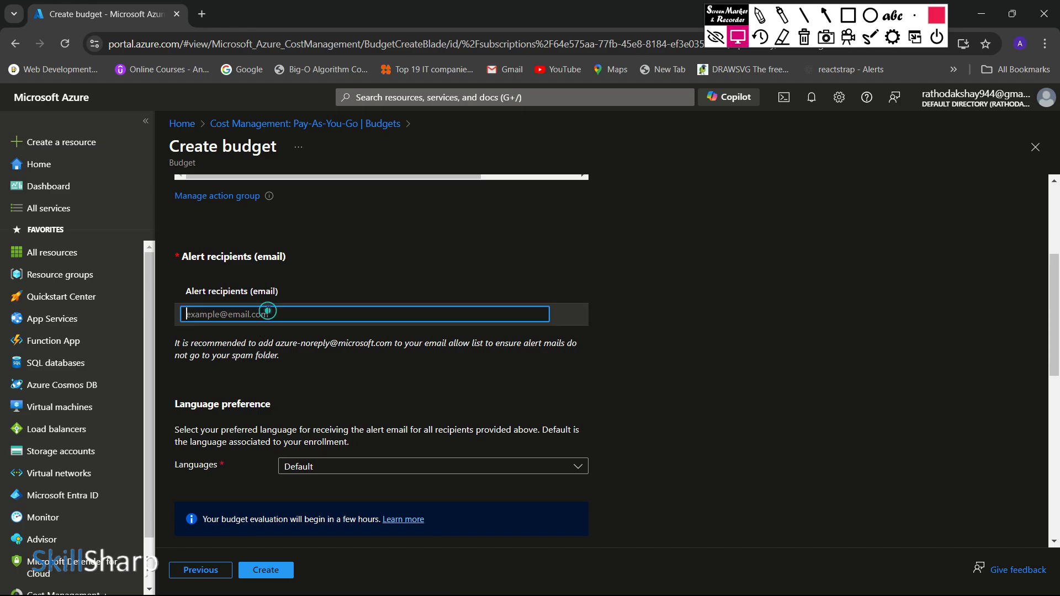
{"action": "scroll", "coordinate": [265, 315], "scroll_direction": "down", "scroll_amount": 3}
{"action": "scroll", "coordinate": [263, 316], "scroll_direction": "up", "scroll_amount": 3}
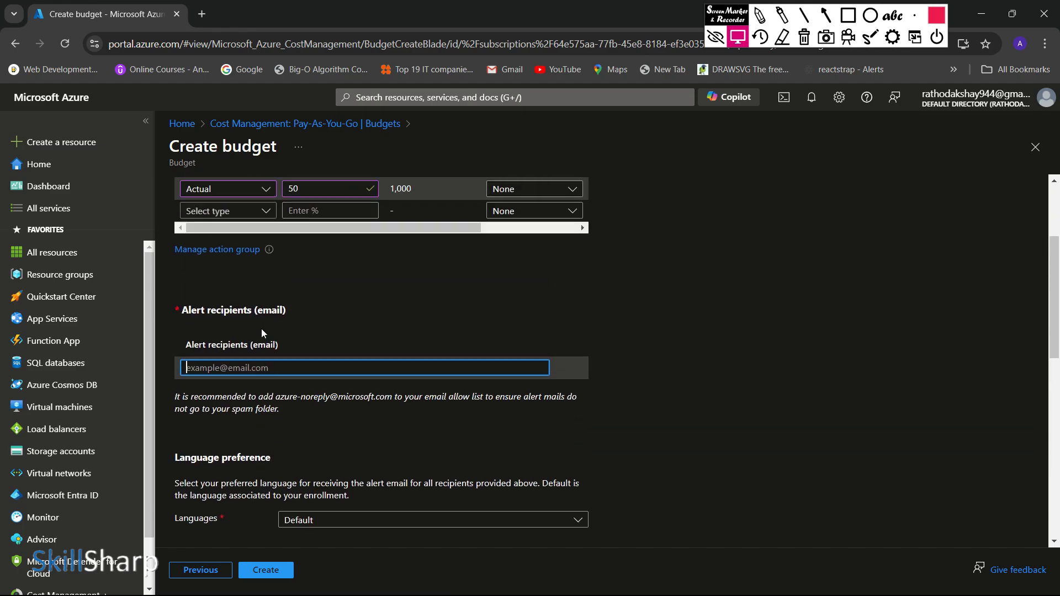
{"action": "scroll", "coordinate": [262, 330], "scroll_direction": "down", "scroll_amount": 2}
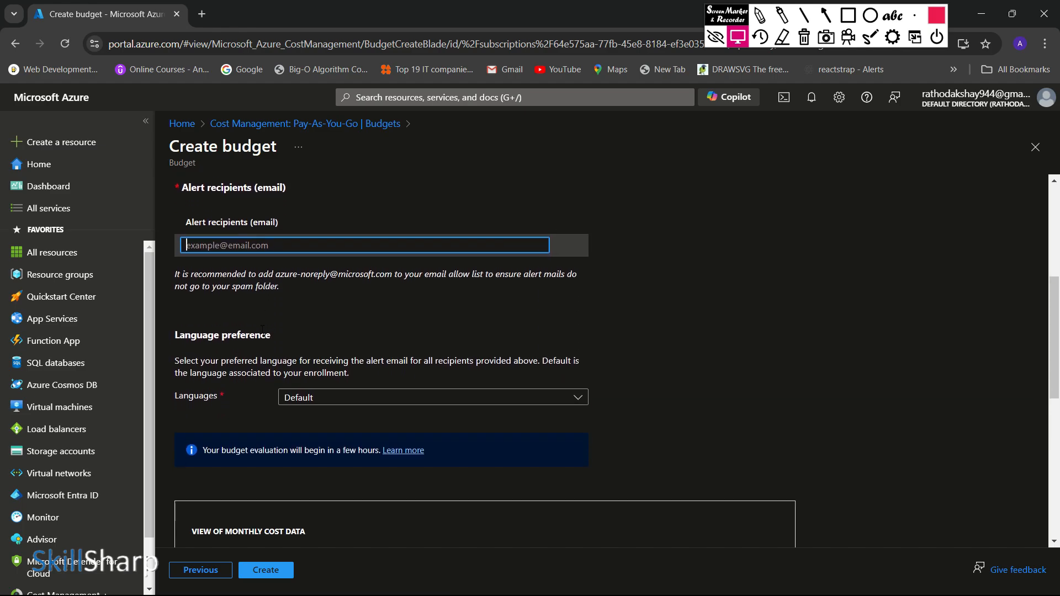
{"action": "scroll", "coordinate": [263, 330], "scroll_direction": "down", "scroll_amount": 1}
{"action": "left_click", "coordinate": [321, 331]}
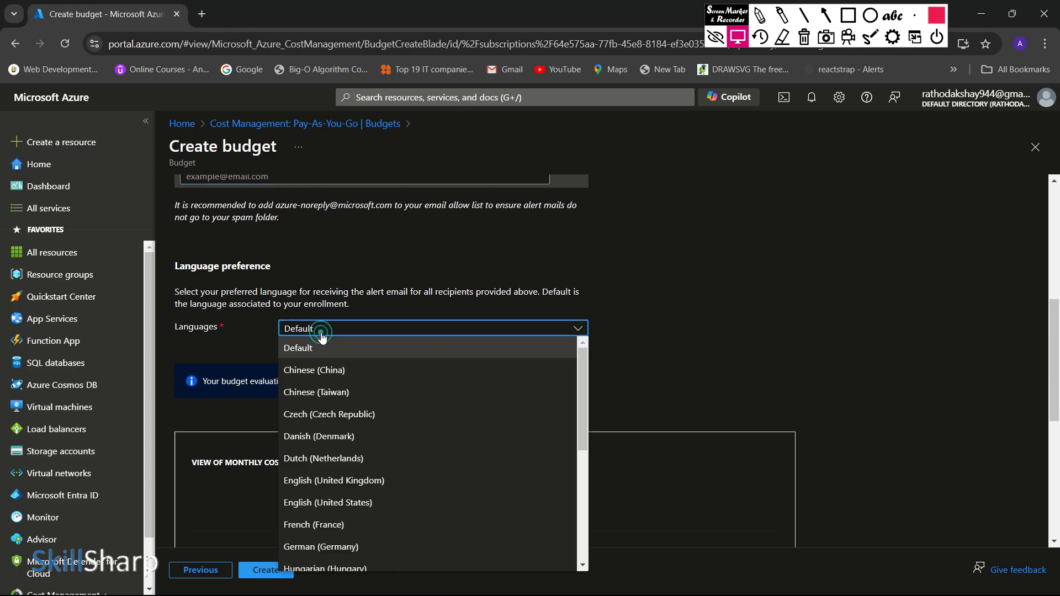
{"action": "left_click", "coordinate": [256, 328]}
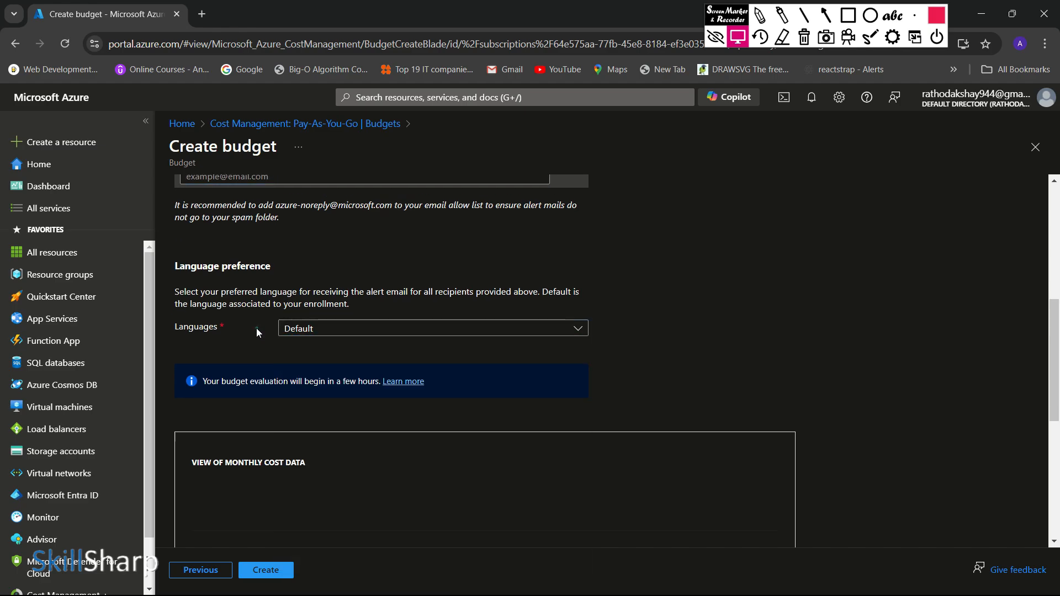
{"action": "scroll", "coordinate": [243, 387], "scroll_direction": "down", "scroll_amount": 4}
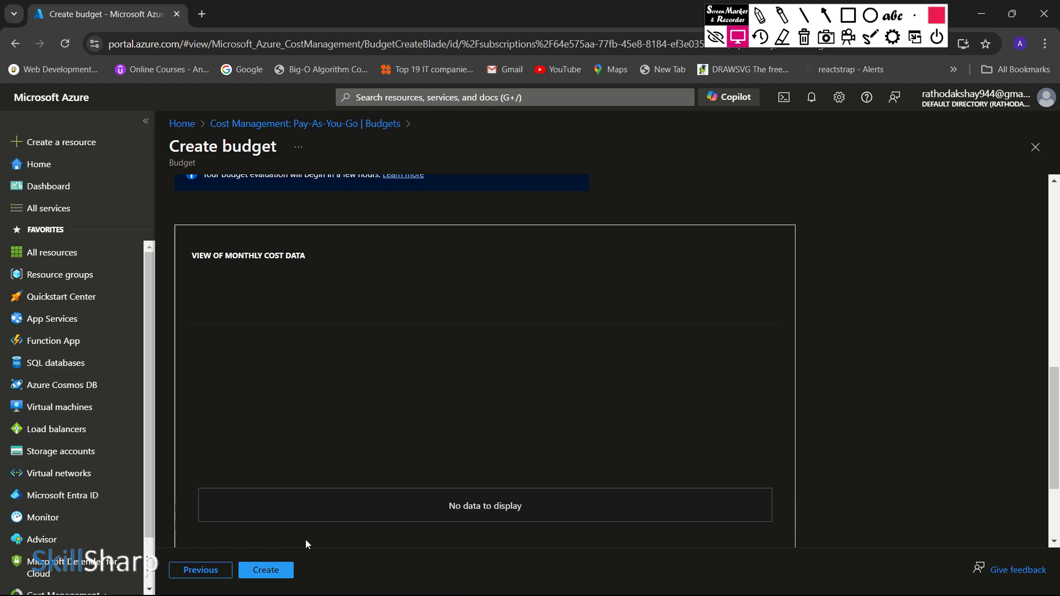
{"action": "scroll", "coordinate": [306, 538], "scroll_direction": "up", "scroll_amount": 8}
{"action": "scroll", "coordinate": [298, 518], "scroll_direction": "up", "scroll_amount": 2}
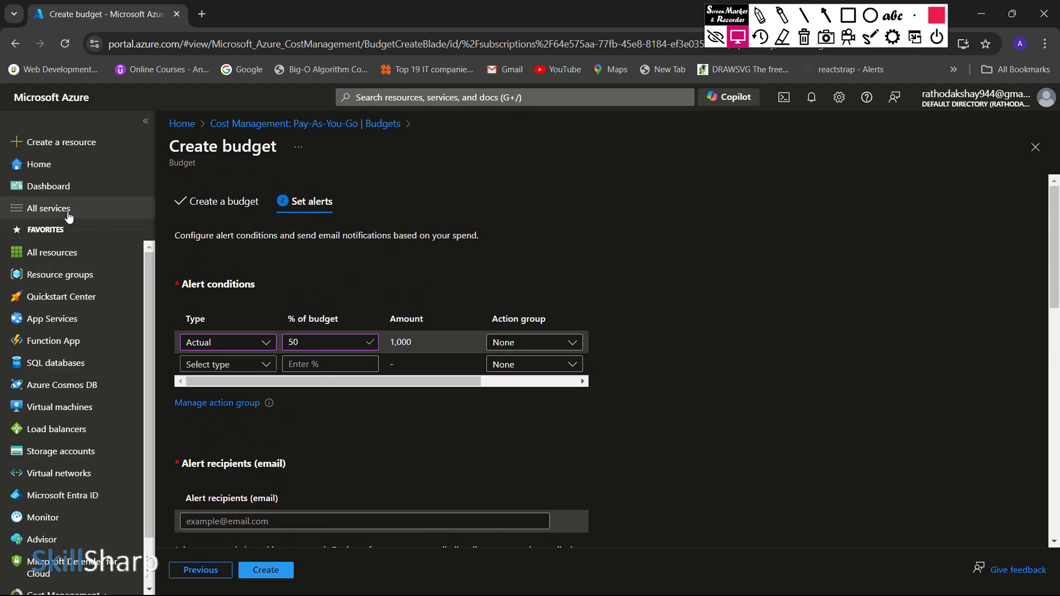
Step: Discard the unsaved budget and review the summary and alerts of the existing databricks_project_budget
{"action": "left_click", "coordinate": [273, 124]}
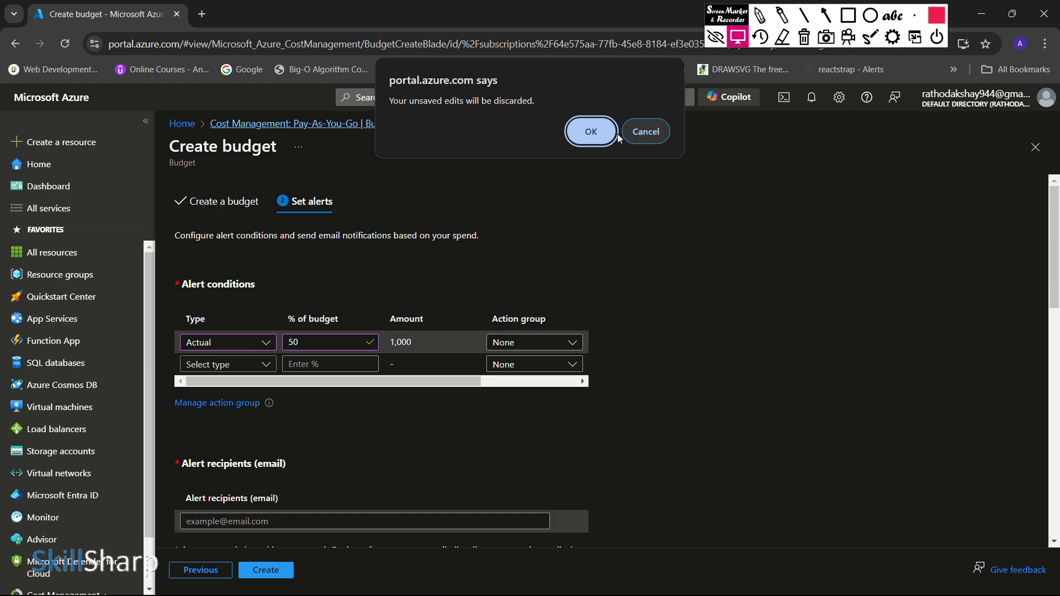
{"action": "left_click", "coordinate": [591, 132]}
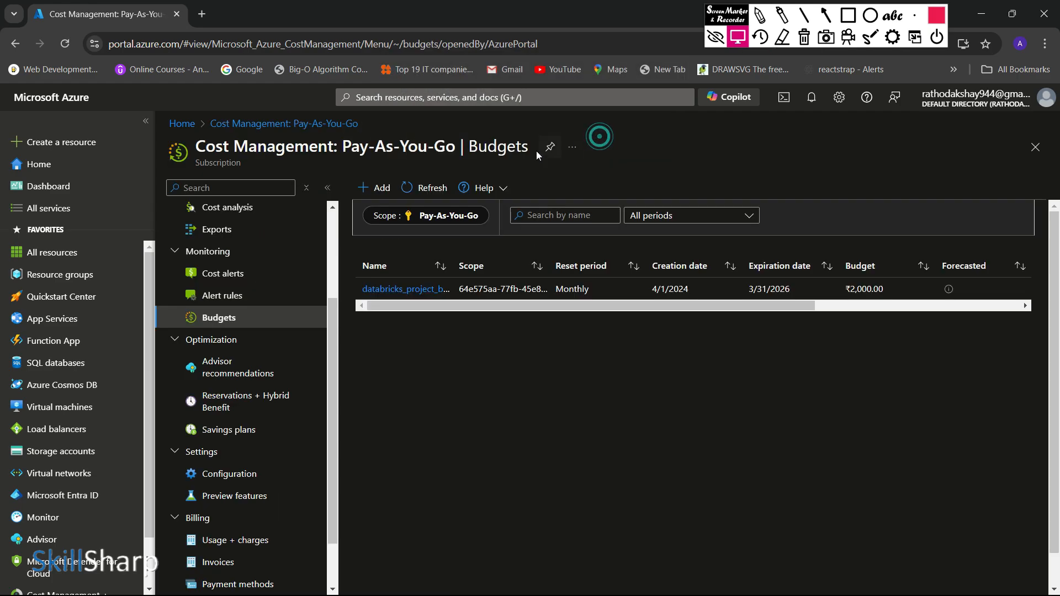
{"action": "left_click", "coordinate": [390, 290]}
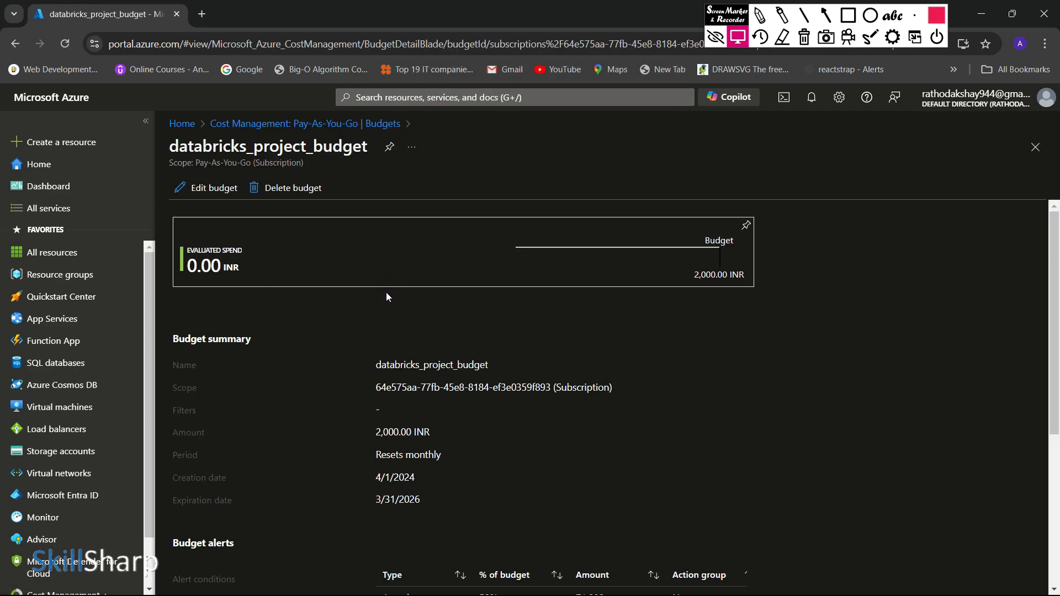
{"action": "scroll", "coordinate": [386, 297], "scroll_direction": "down", "scroll_amount": 5}
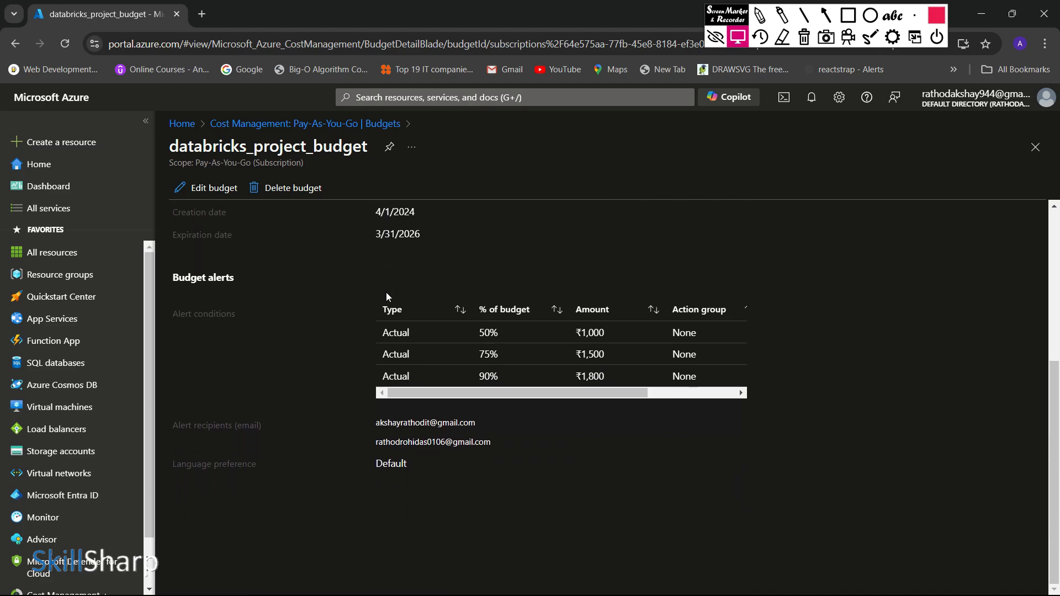
{"action": "scroll", "coordinate": [386, 293], "scroll_direction": "up", "scroll_amount": 5}
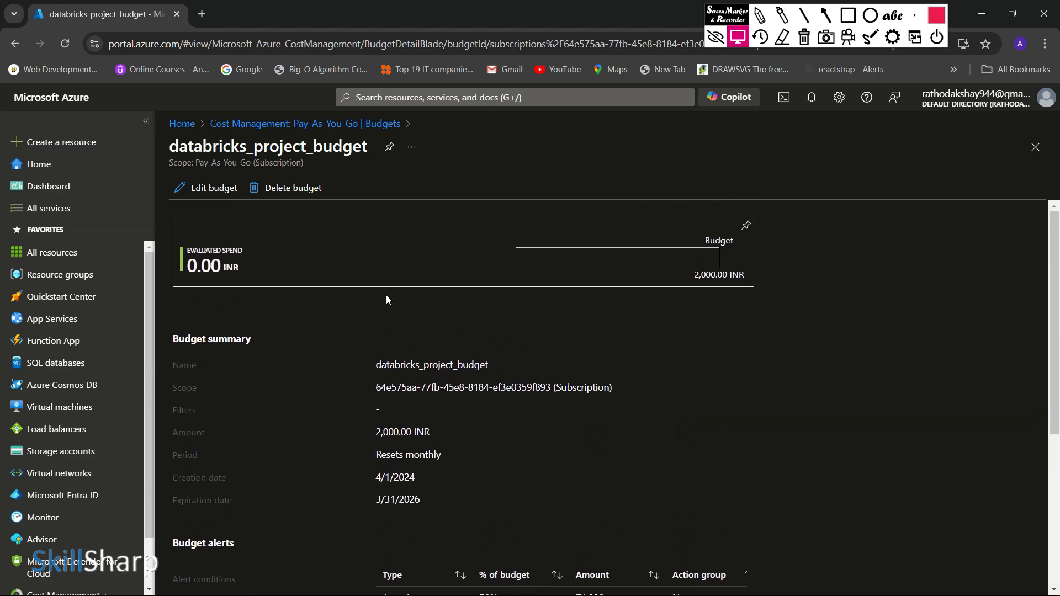